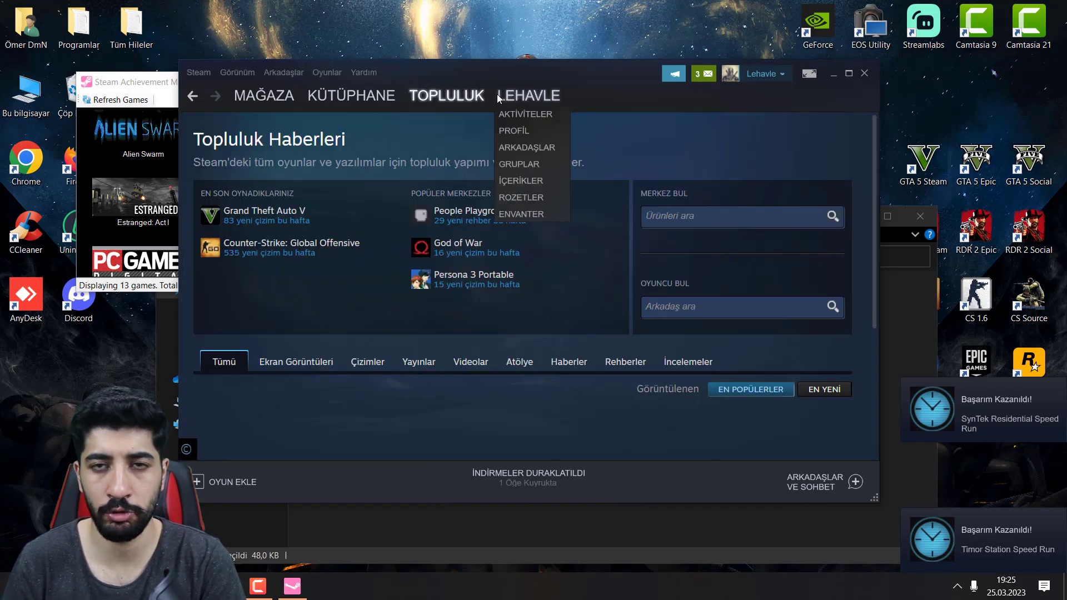
- Open the Steam profile page and look through its recent activity
left_click(507, 130)
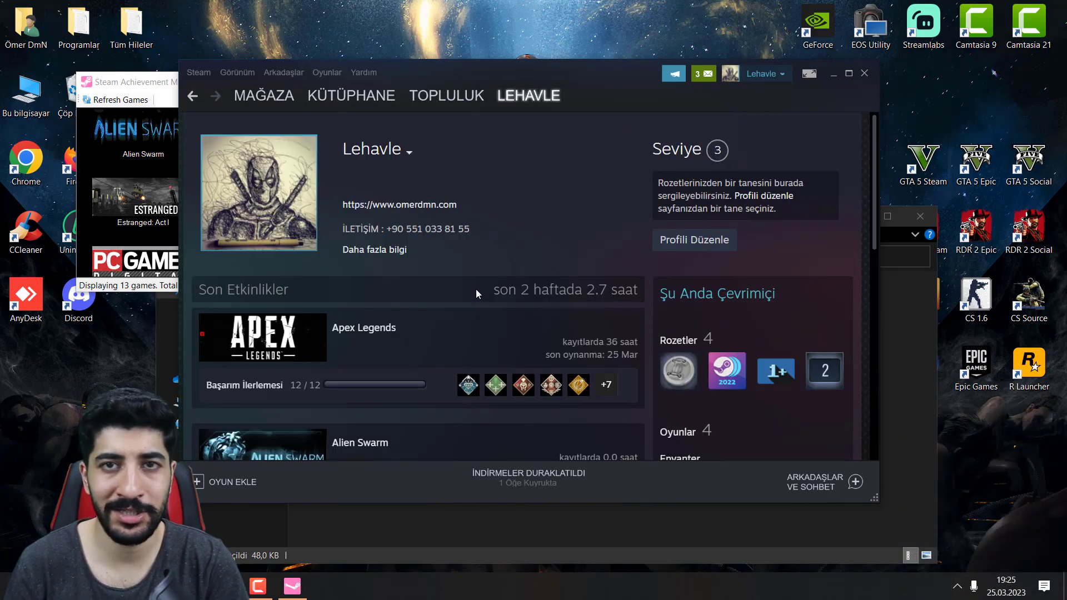
scroll(490, 289, "down", 3)
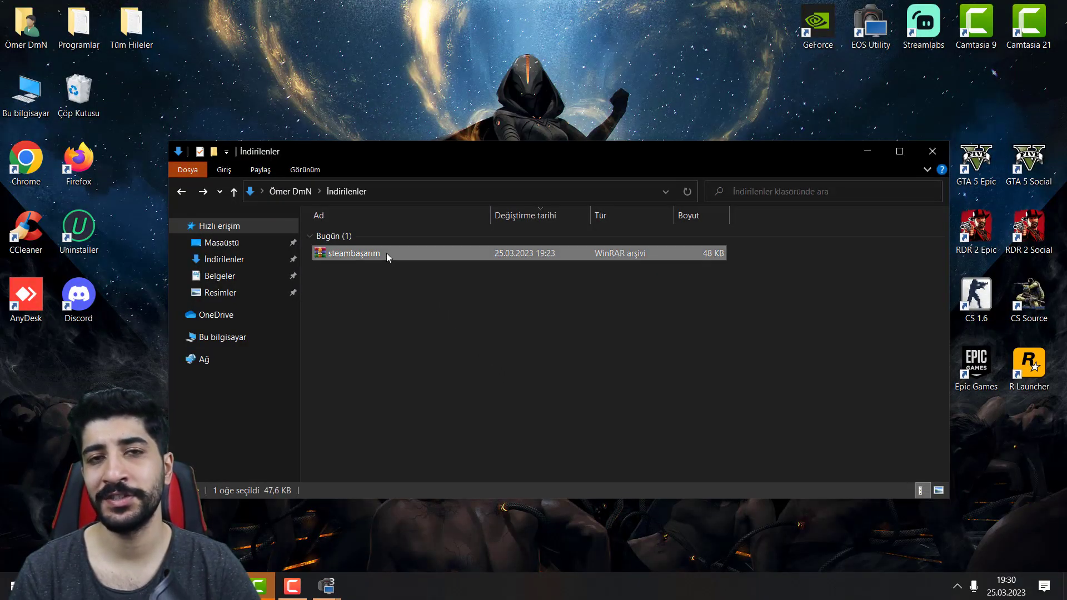
- Extract the steambaşarım archive into the Downloads folder and open the extracted steambaşarım folder
mouse_move(388, 252)
left_mouse_down()
mouse_move(413, 251)
mouse_move(400, 267)
left_mouse_up()
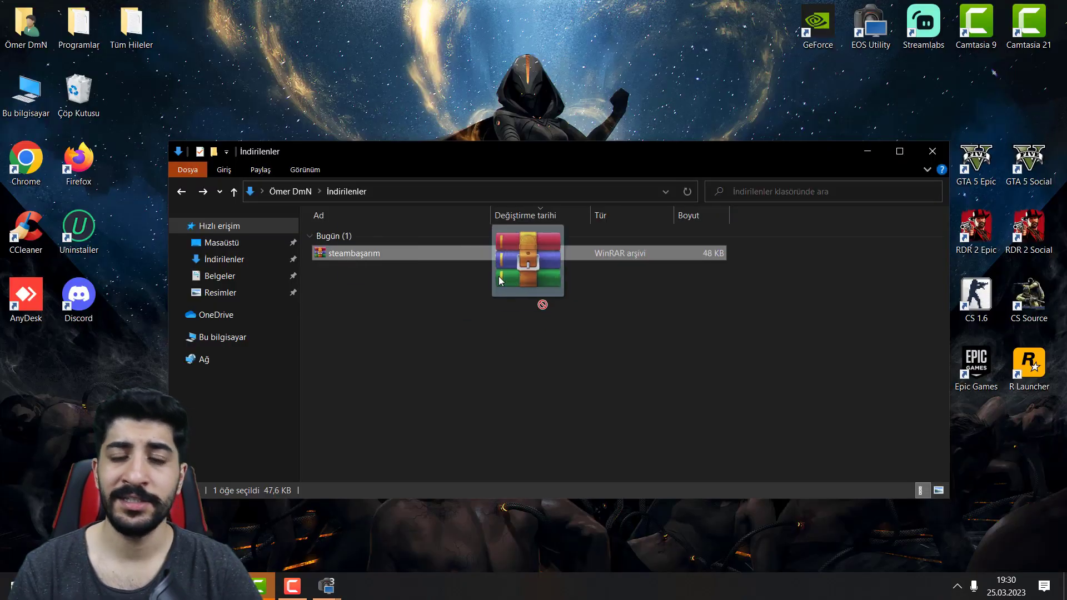
left_click_drag(539, 289, 378, 266)
right_click(374, 254)
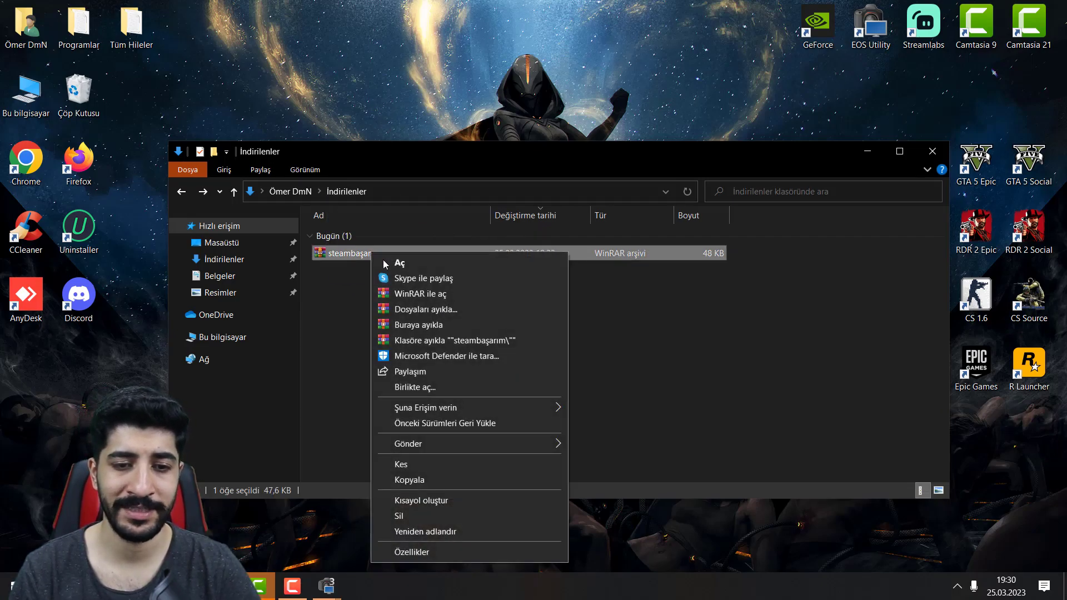
left_click(436, 326)
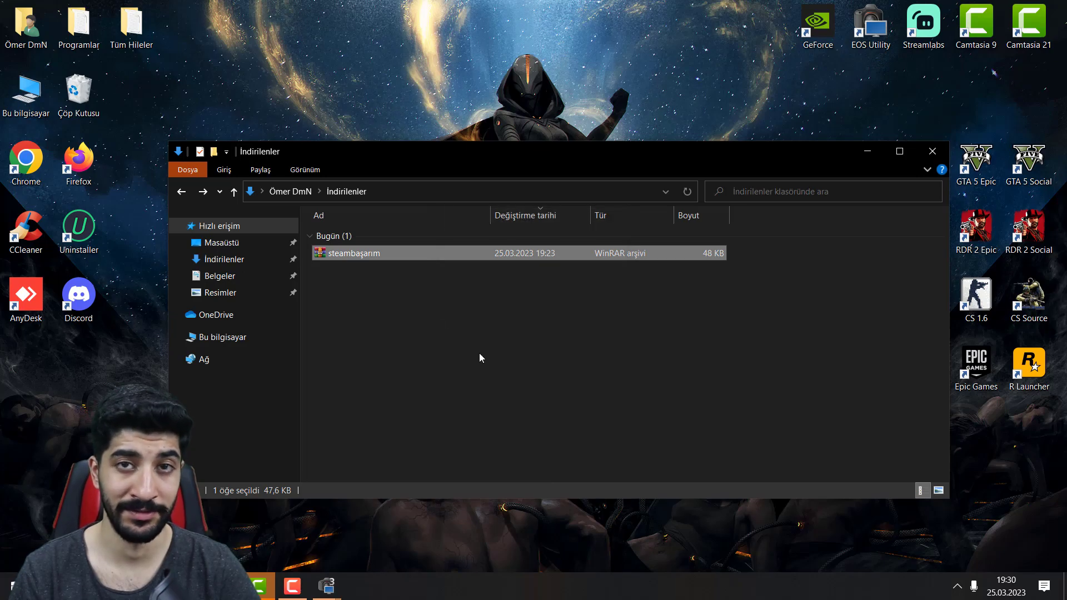
left_click(371, 278)
double_click(367, 271)
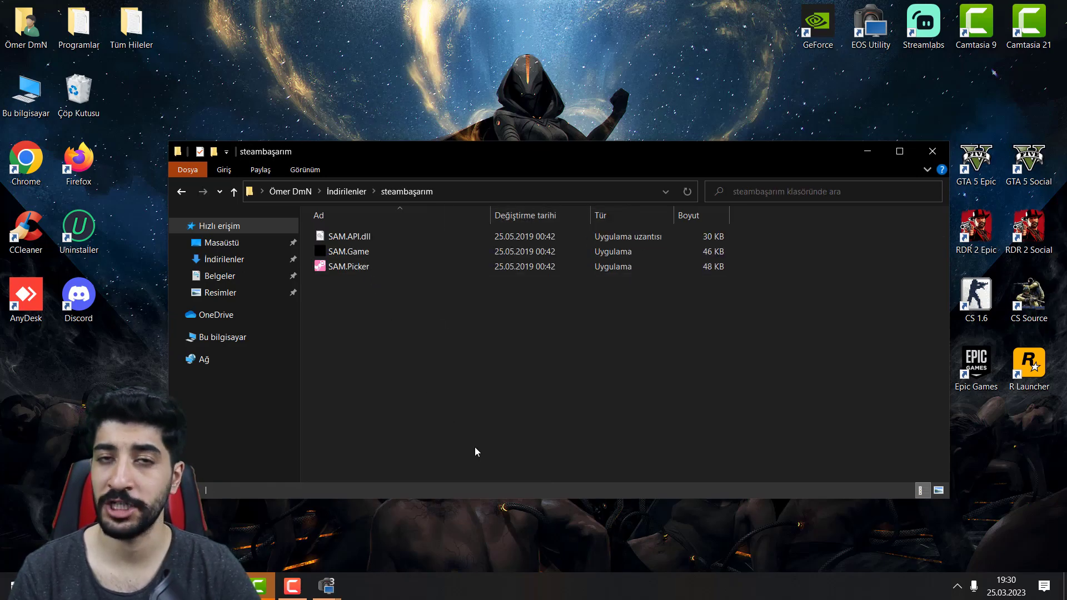
- Switch to Steam and review the achievement progress of the recently played games on the profile page
left_click(868, 150)
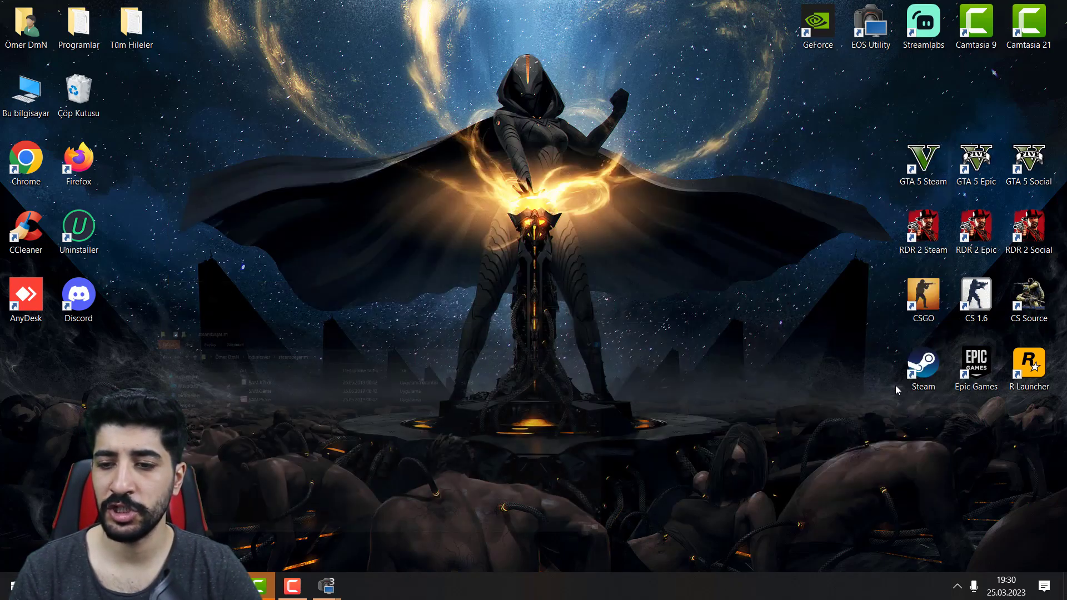
double_click(923, 364)
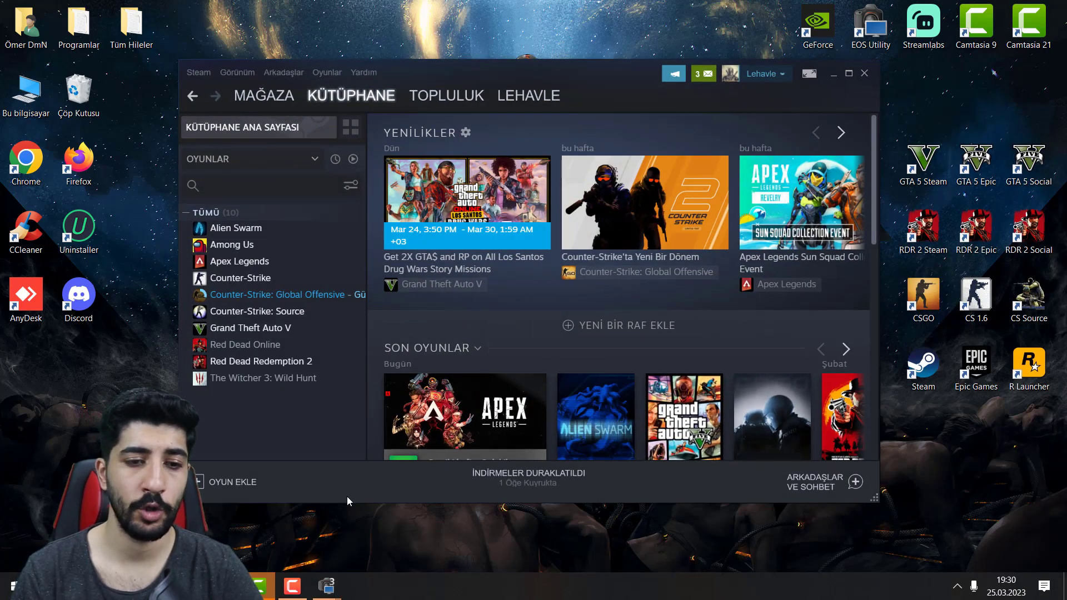
left_click(514, 135)
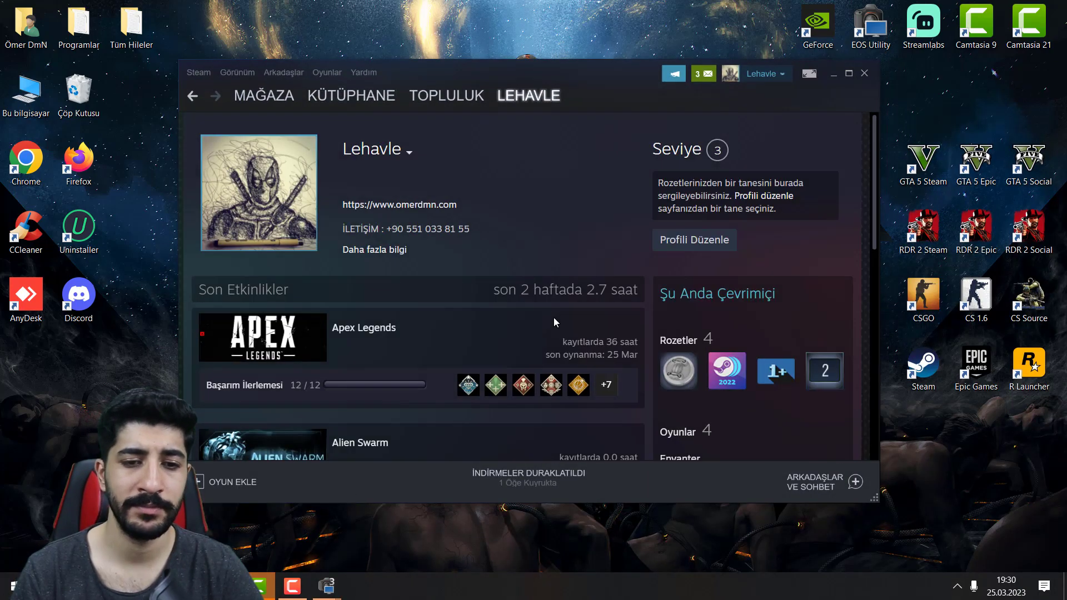
scroll(554, 318, "down", 3)
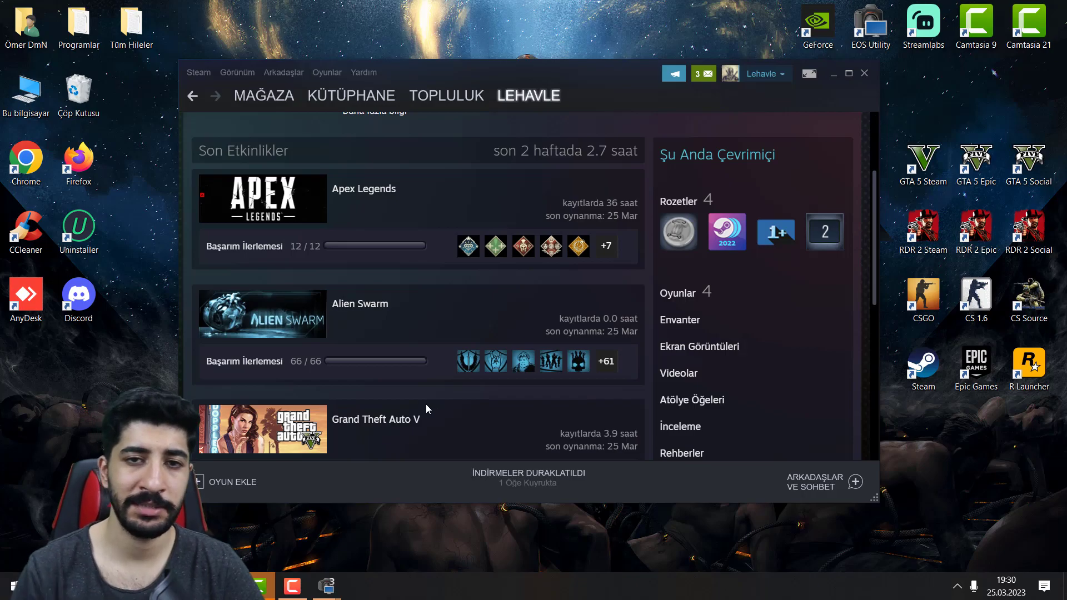
scroll(425, 405, "down", 3)
scroll(420, 345, "down", 1)
scroll(461, 303, "up", 1)
scroll(501, 314, "up", 1)
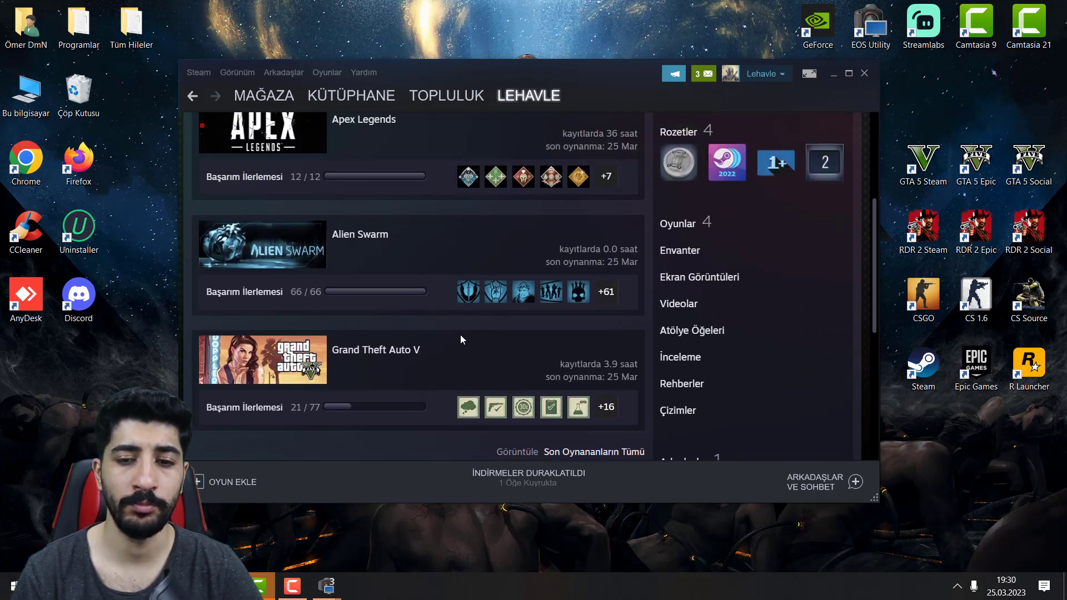
- Switch back to the steambaşarım folder and run SAM.Picker as administrator
key("alt+Tab")
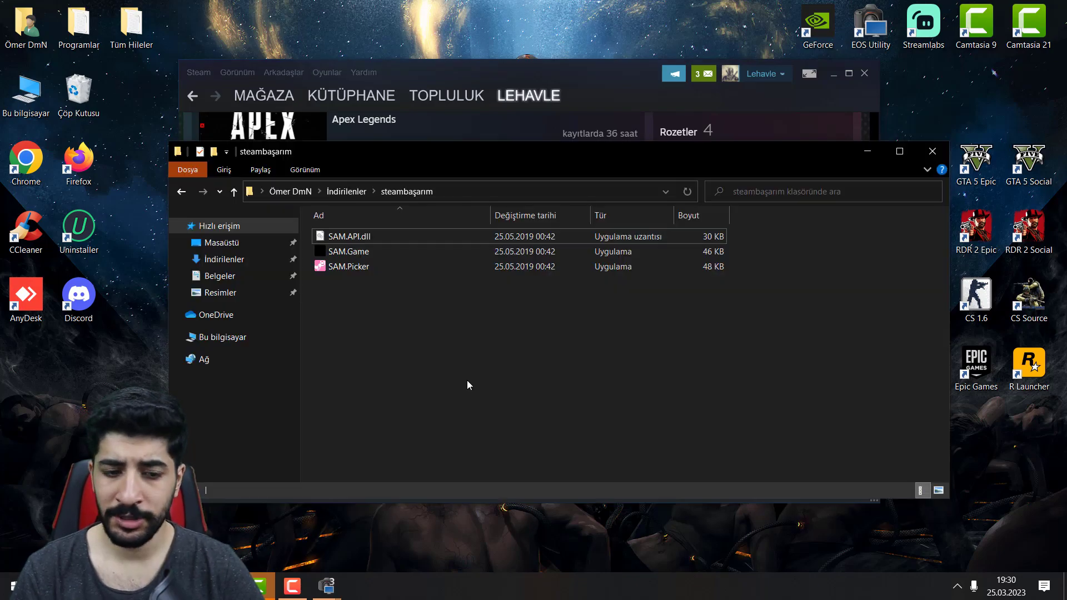
left_click(356, 271)
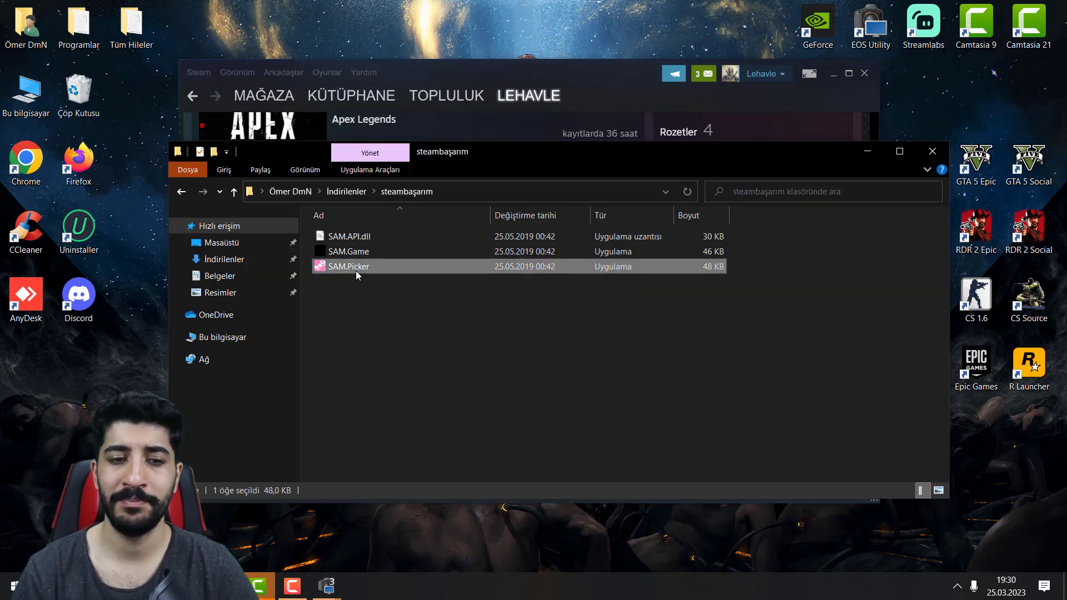
right_click(355, 271)
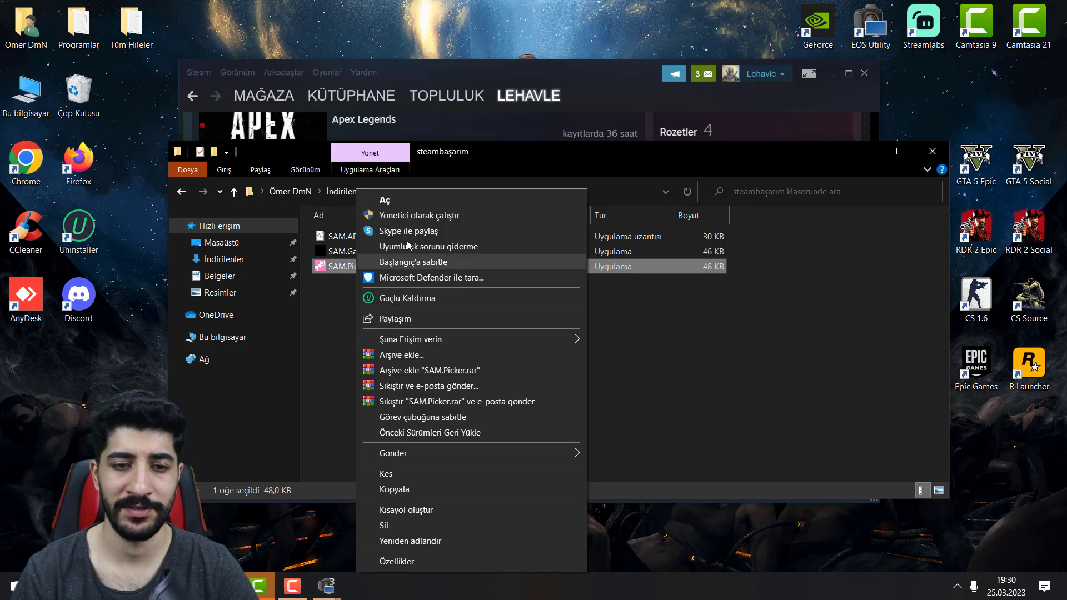
left_click(433, 217)
left_click_drag(370, 53, 611, 143)
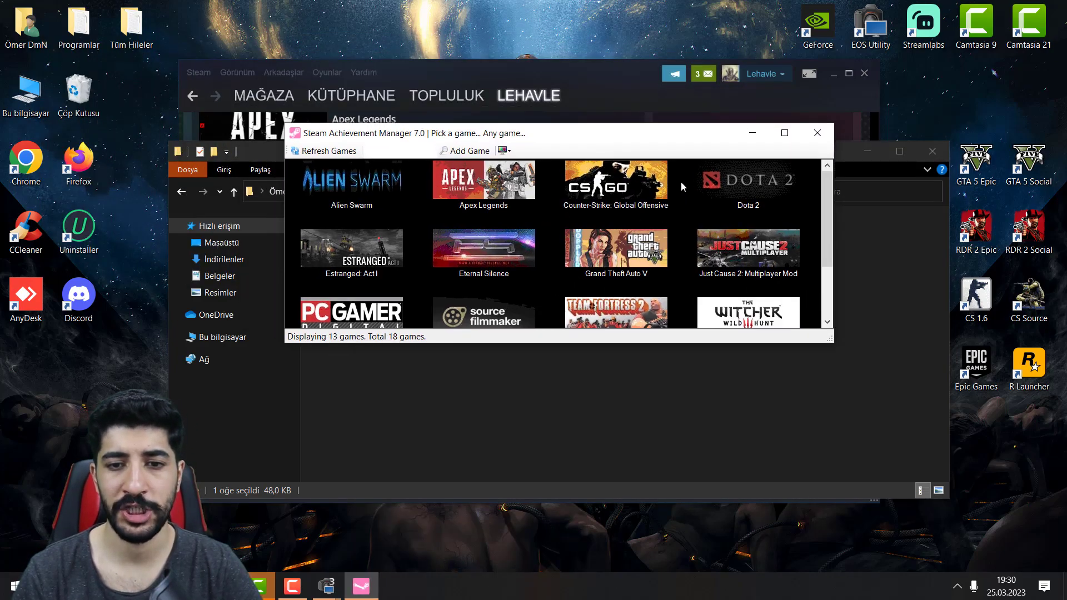
- Unlock all Counter-Strike: Global Offensive achievements in Steam Achievement Manager and commit the changes
left_click(632, 196)
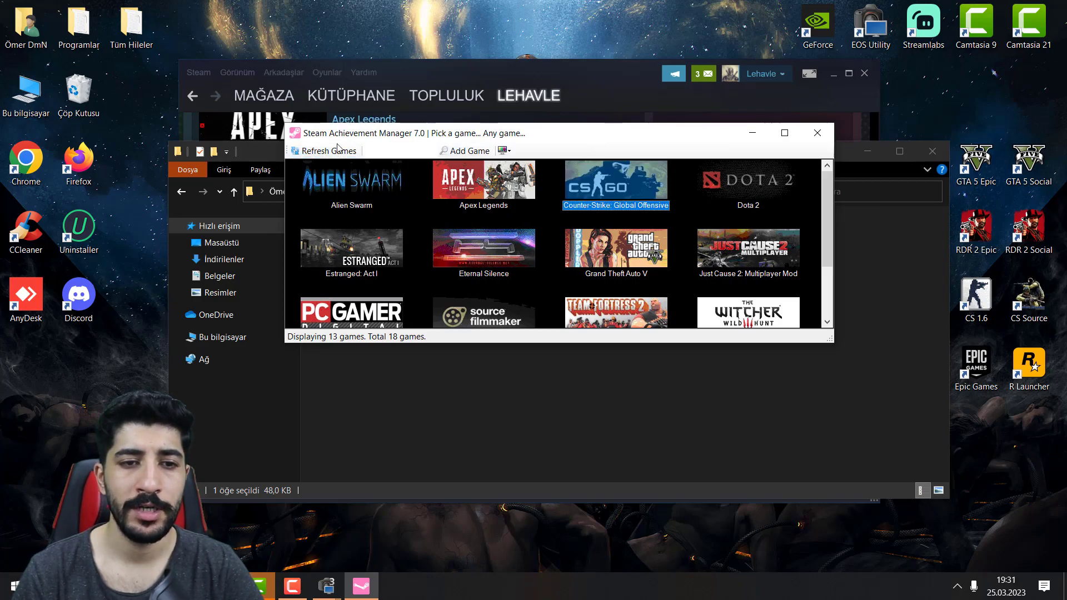
double_click(649, 184)
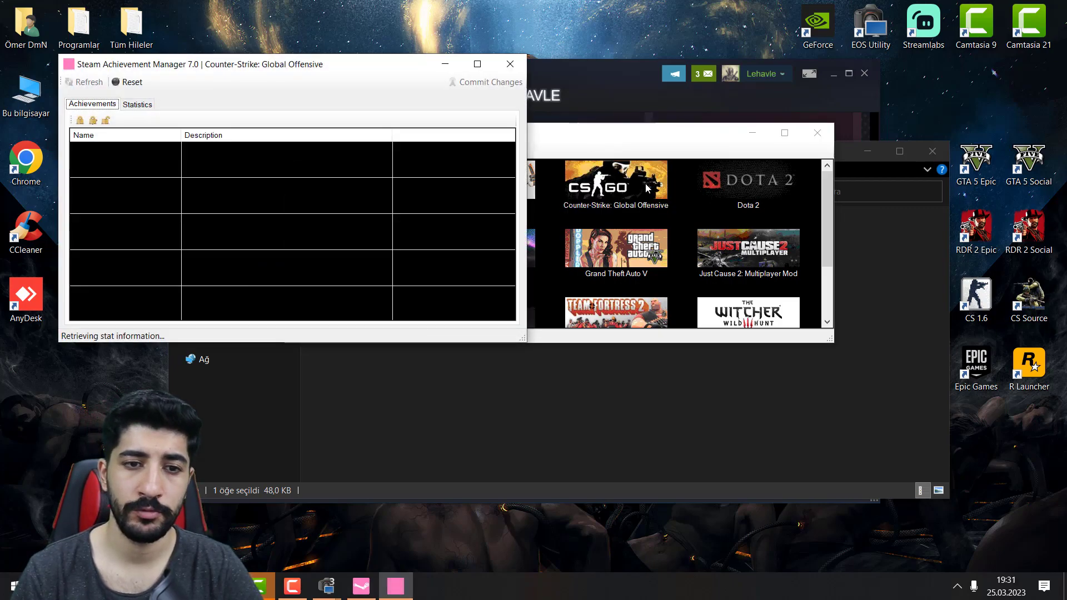
left_click_drag(294, 70, 501, 77)
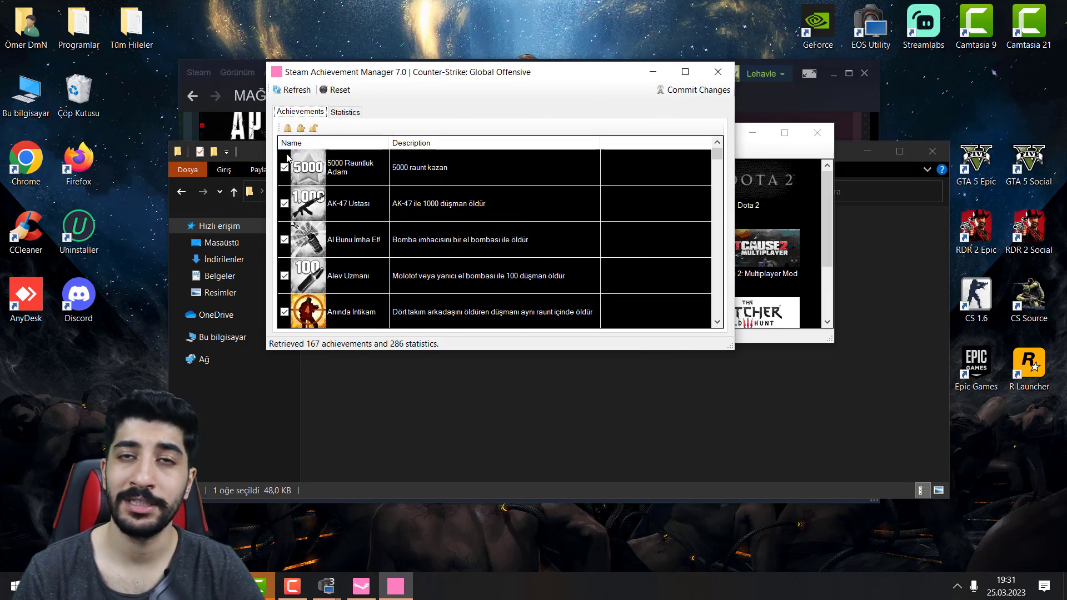
scroll(389, 250, "down", 5)
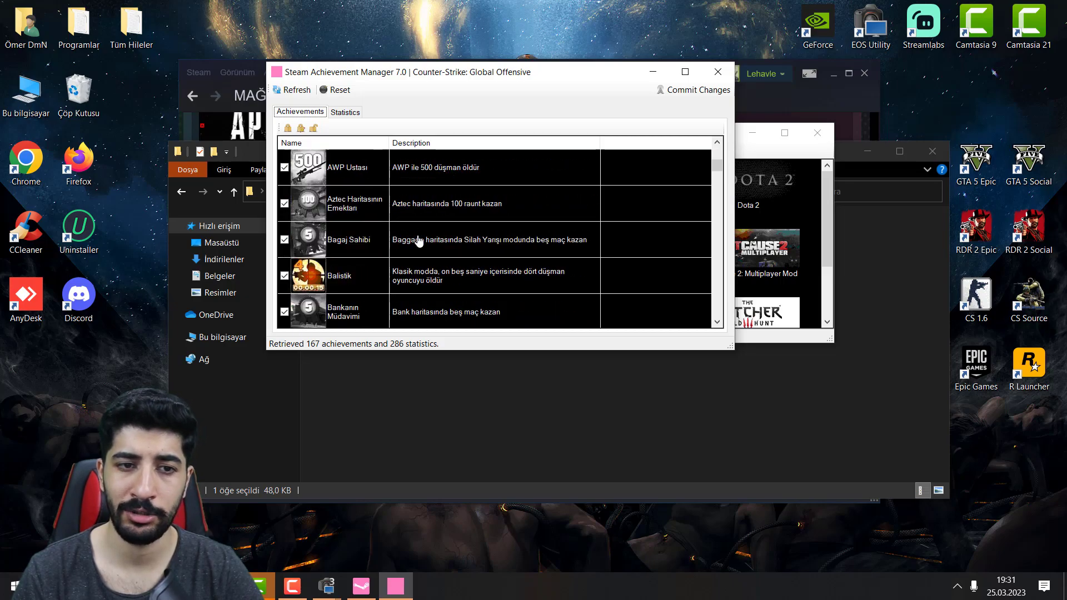
scroll(417, 238, "up", 10)
left_click(689, 89)
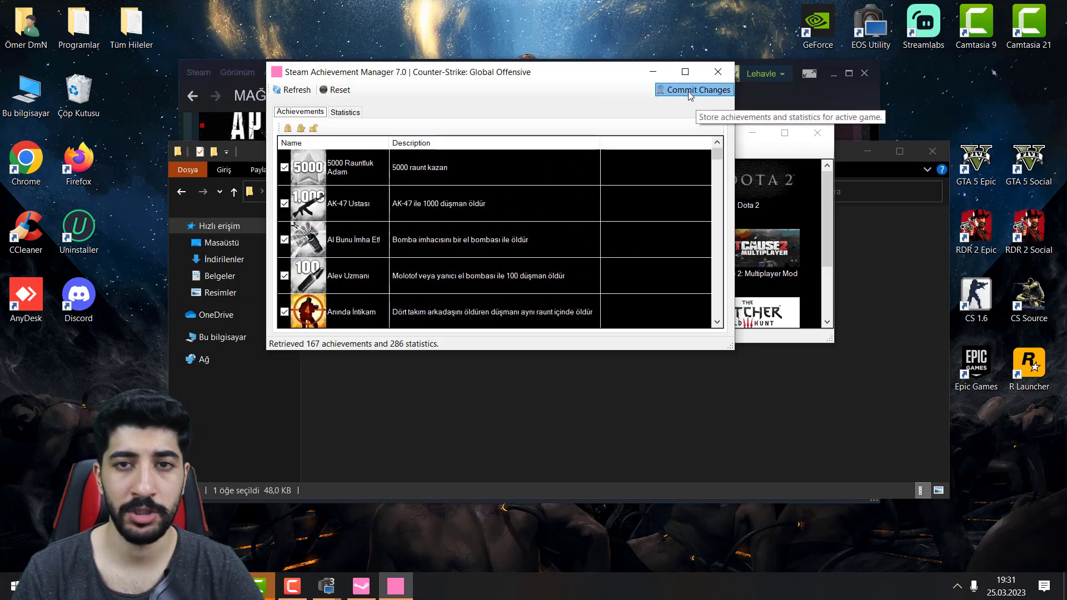
left_click(605, 340)
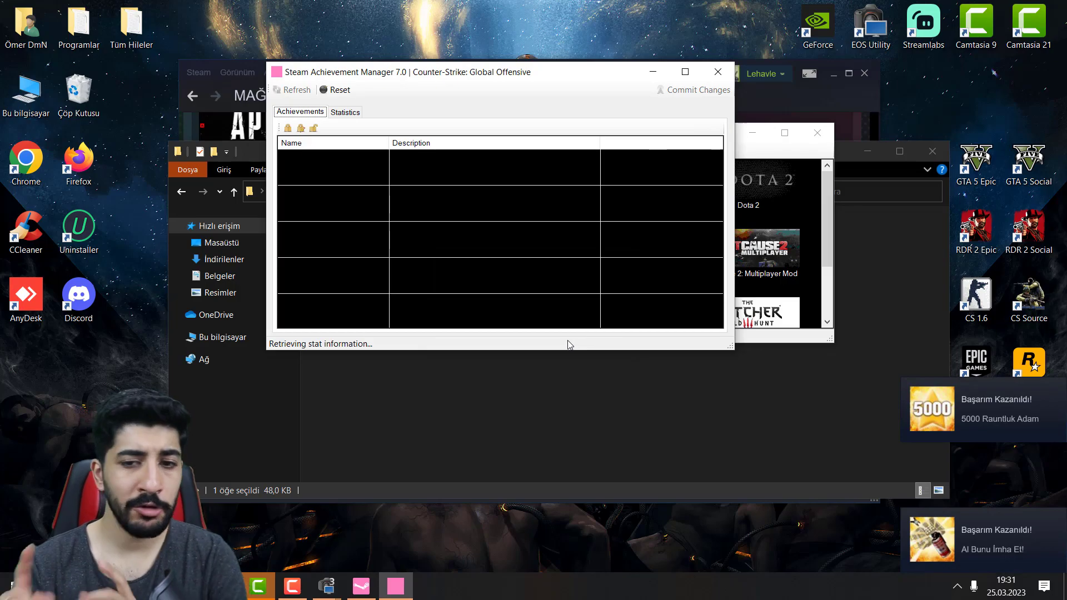
- Switch to Steam and reload the profile page to check the Counter-Strike: Global Offensive achievement progress
left_click(783, 119)
mouse_move(542, 97)
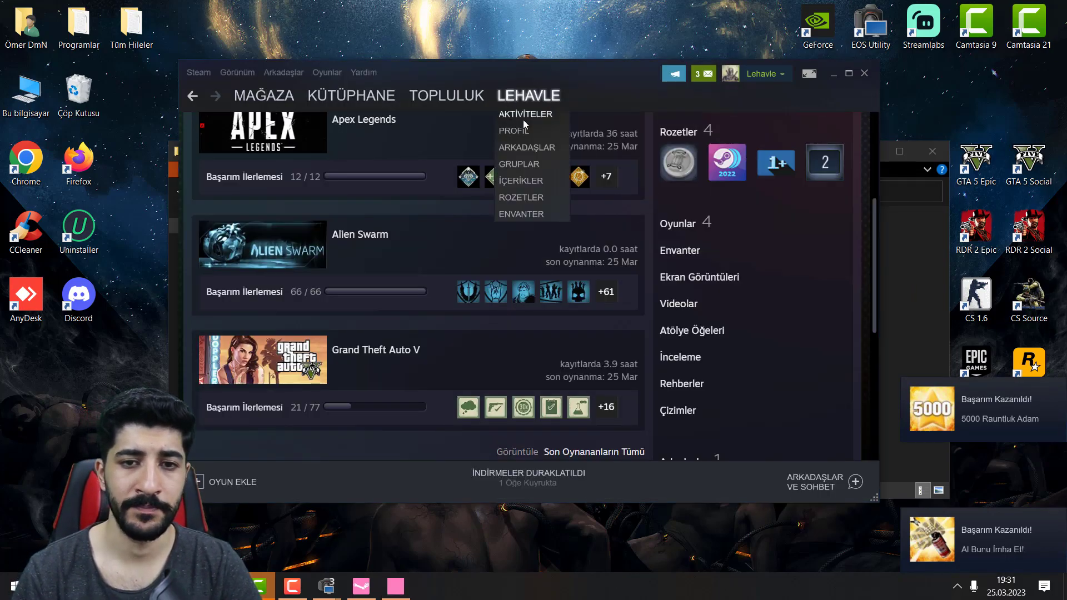
left_click(532, 93)
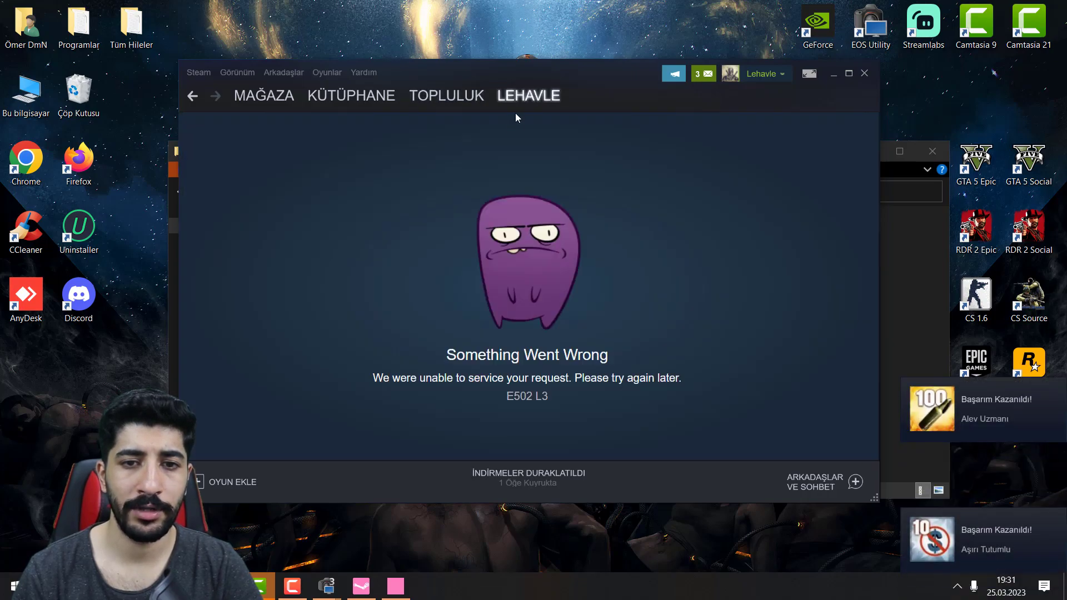
left_click(518, 99)
scroll(519, 189, "down", 2)
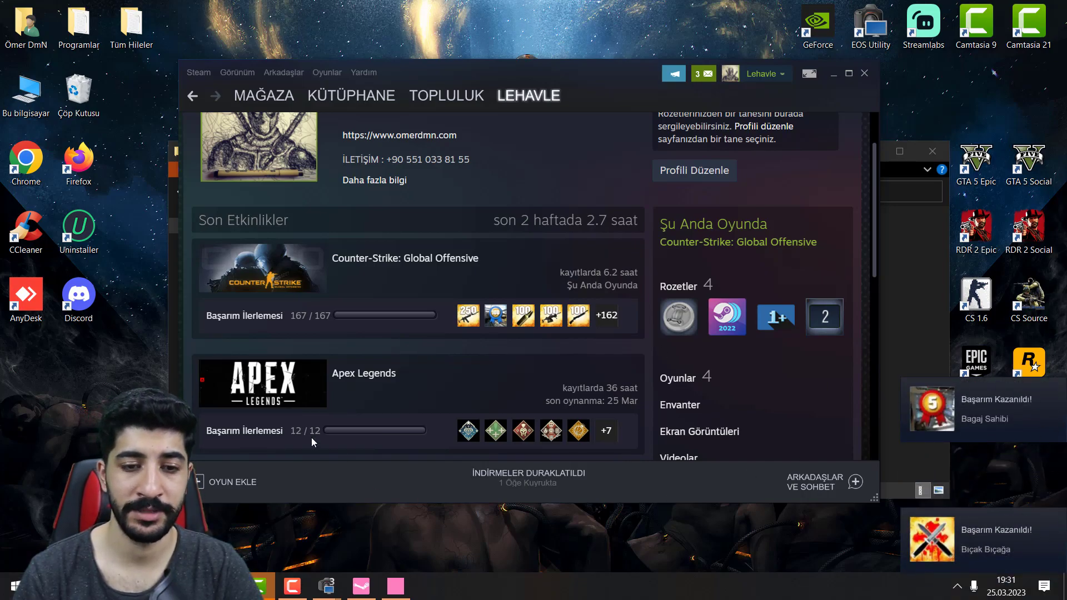
scroll(556, 331, "up", 2)
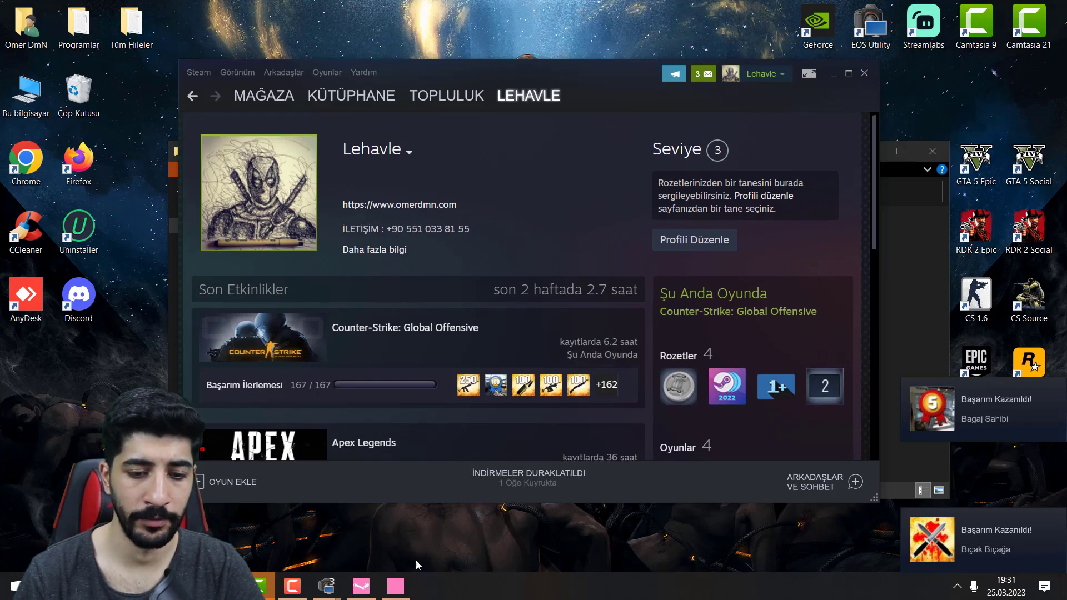
- Close the Counter-Strike: Global Offensive achievement window, and check whether Dota 2 has any achievements to unlock
left_click(392, 592)
left_click(720, 71)
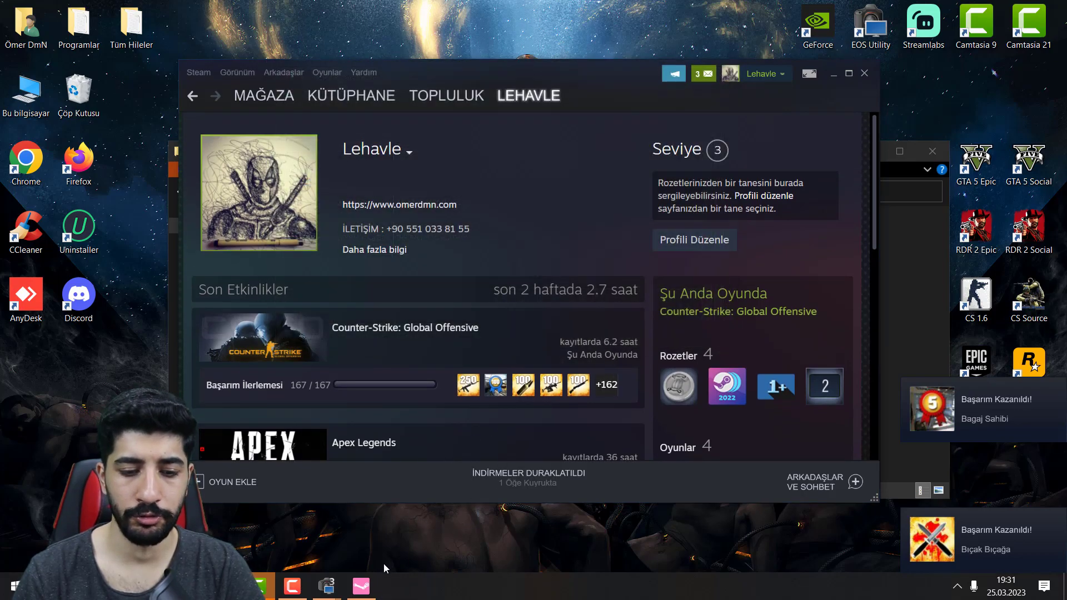
left_click(361, 587)
double_click(764, 179)
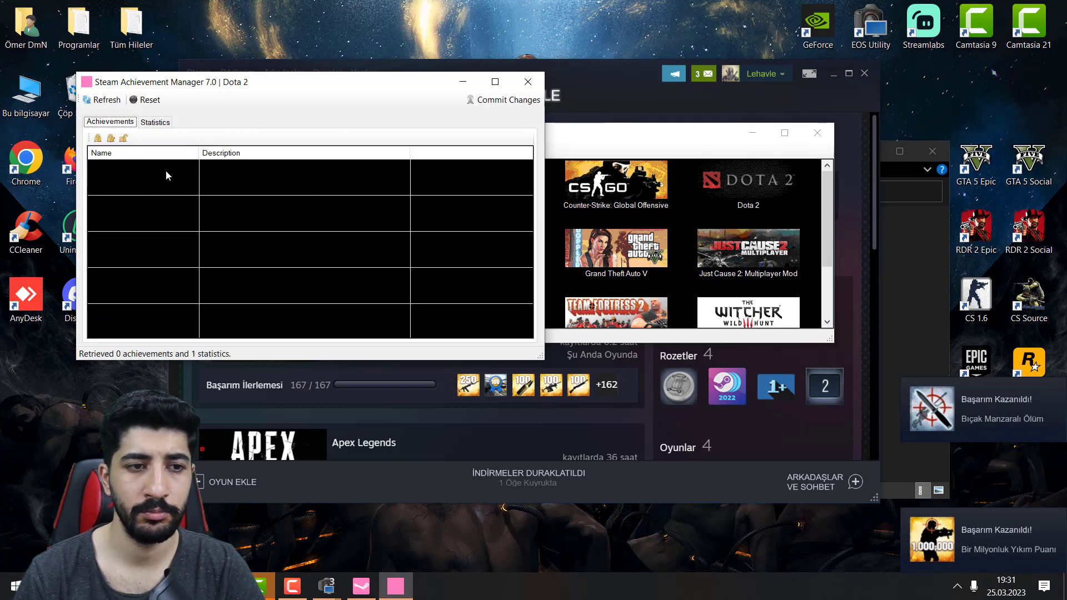
left_click_drag(278, 85, 525, 103)
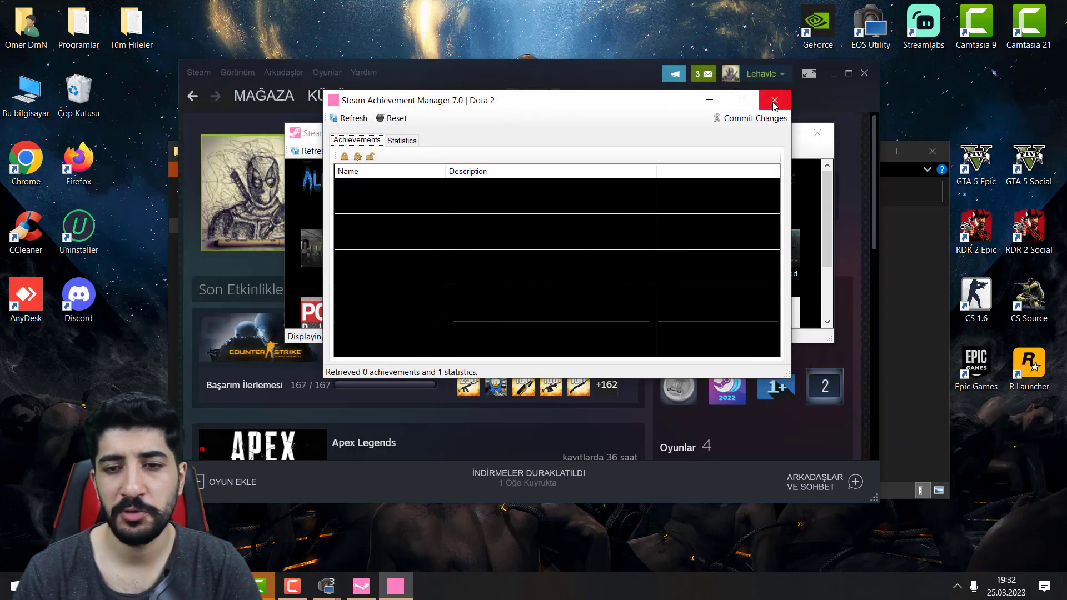
left_click(777, 105)
- Unlock all Estranged: Act I achievements, commit the changes and close its achievement window
double_click(350, 260)
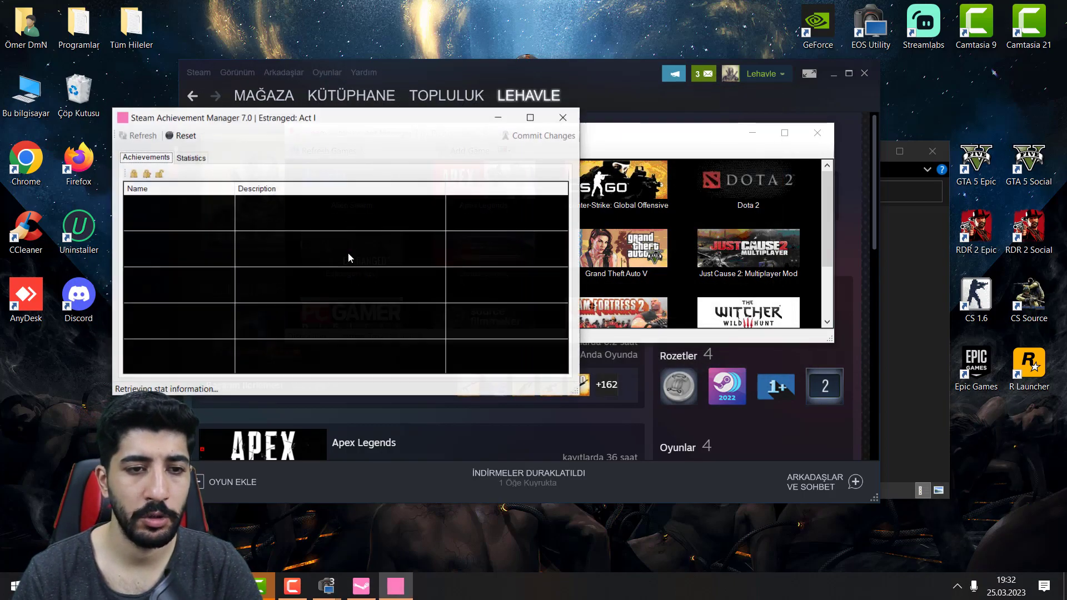
left_click_drag(350, 125, 533, 113)
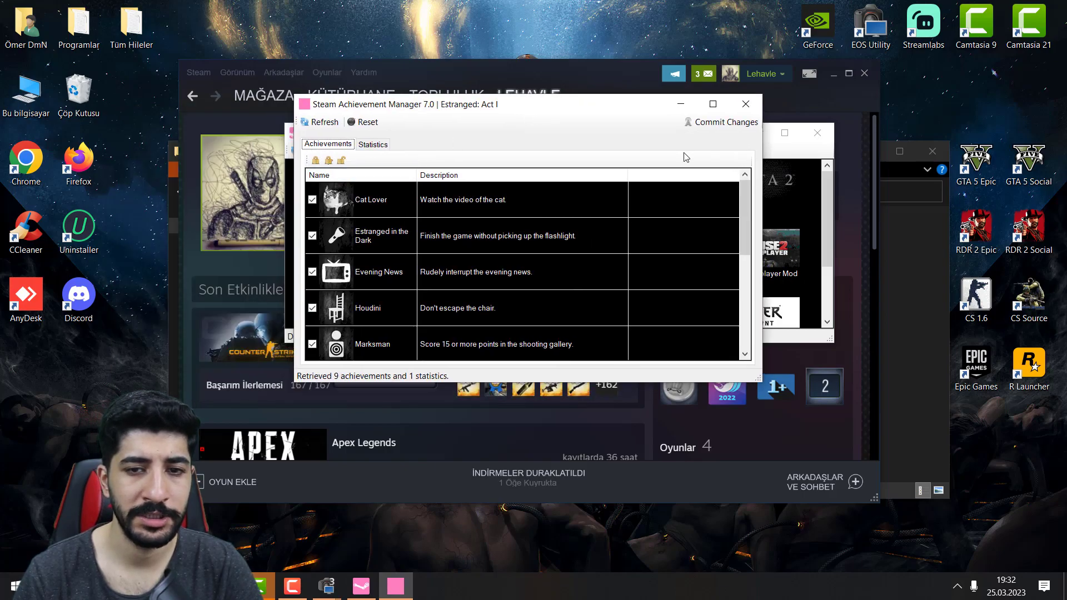
left_click(698, 124)
left_click(595, 341)
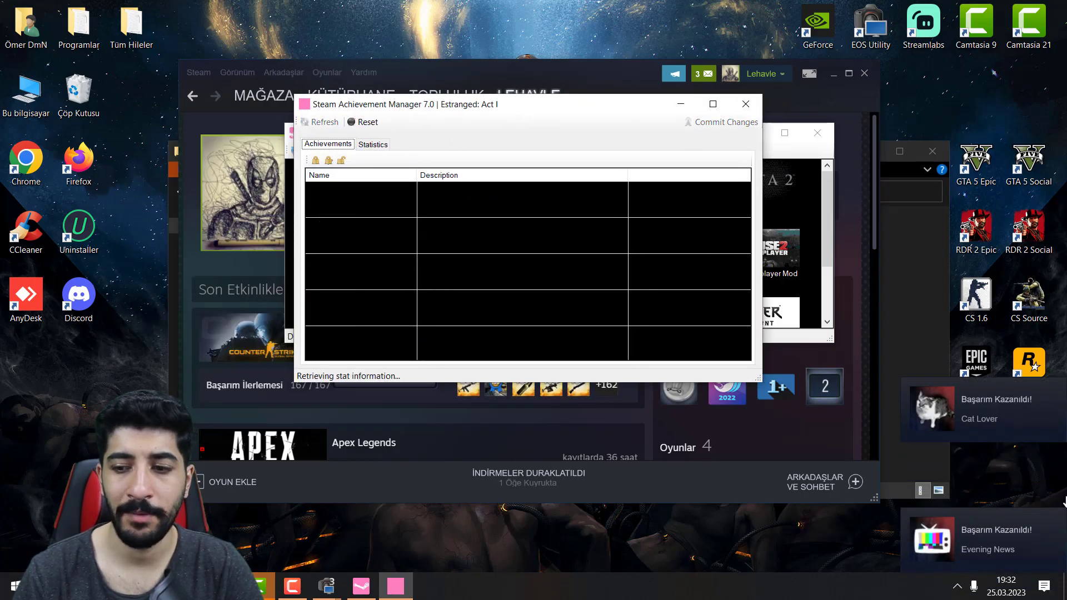
left_click(746, 104)
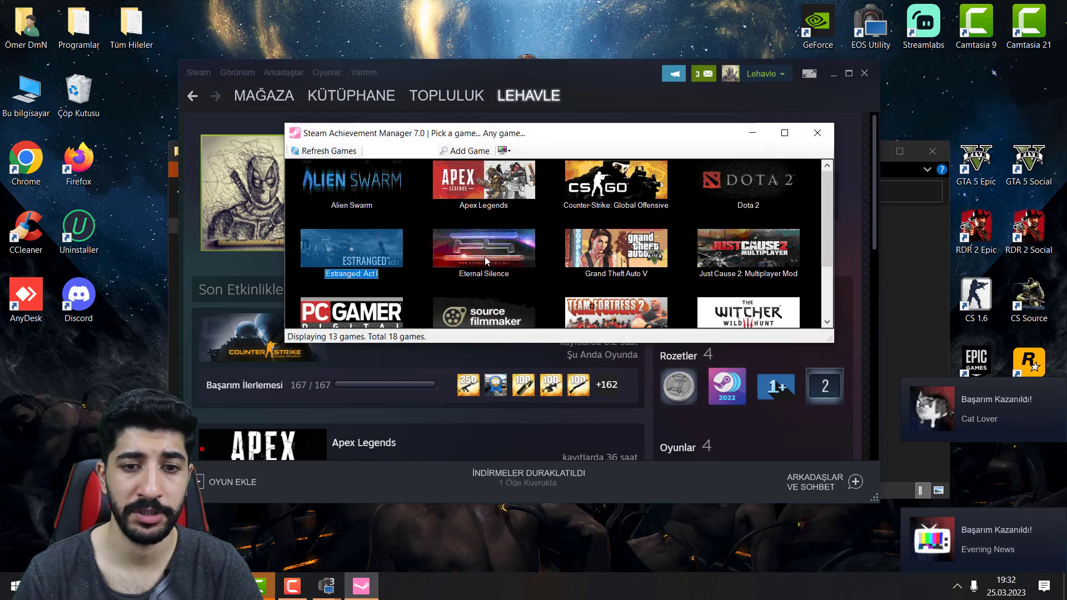
- Unlock all Grand Theft Auto V achievements and commit the changes
double_click(633, 252)
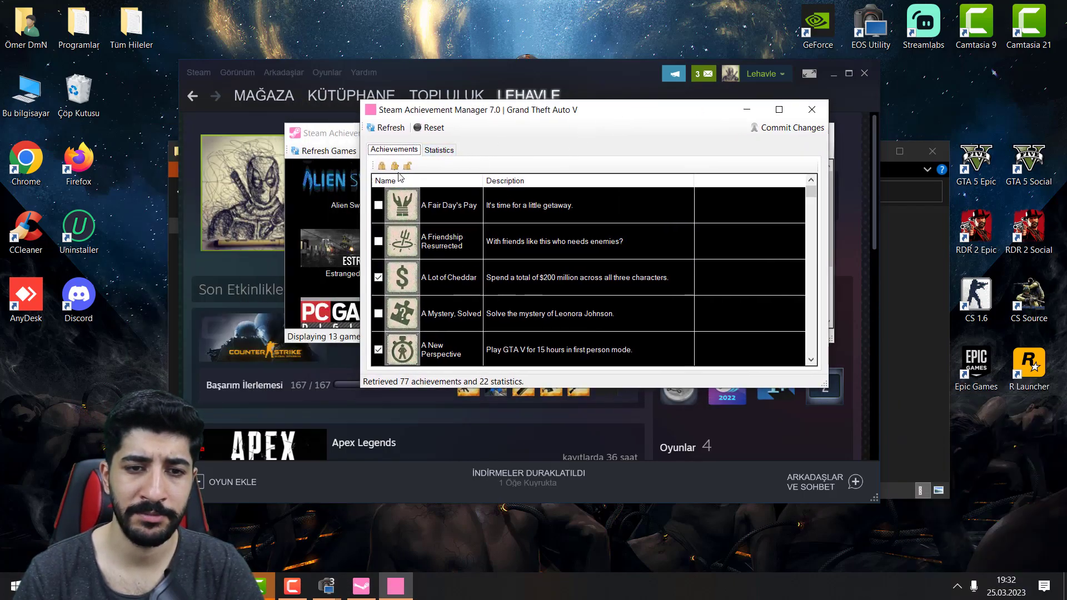
left_click(408, 166)
left_click(769, 125)
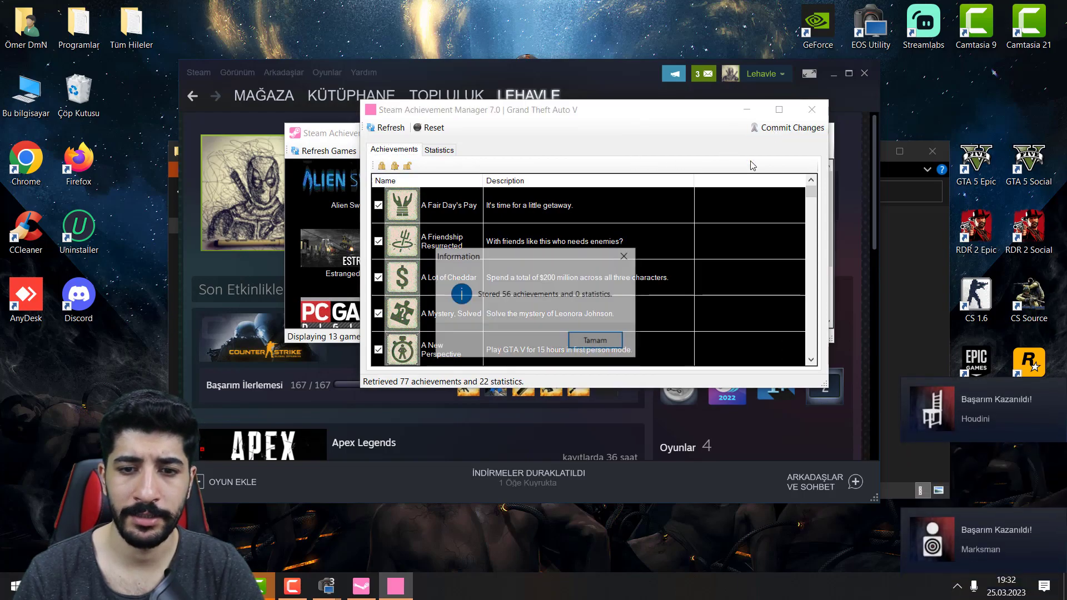
left_click(611, 340)
- Return to Steam, reload the profile page and check the achievement progress of Estranged: Act I and Grand Theft Auto V
left_click(523, 95)
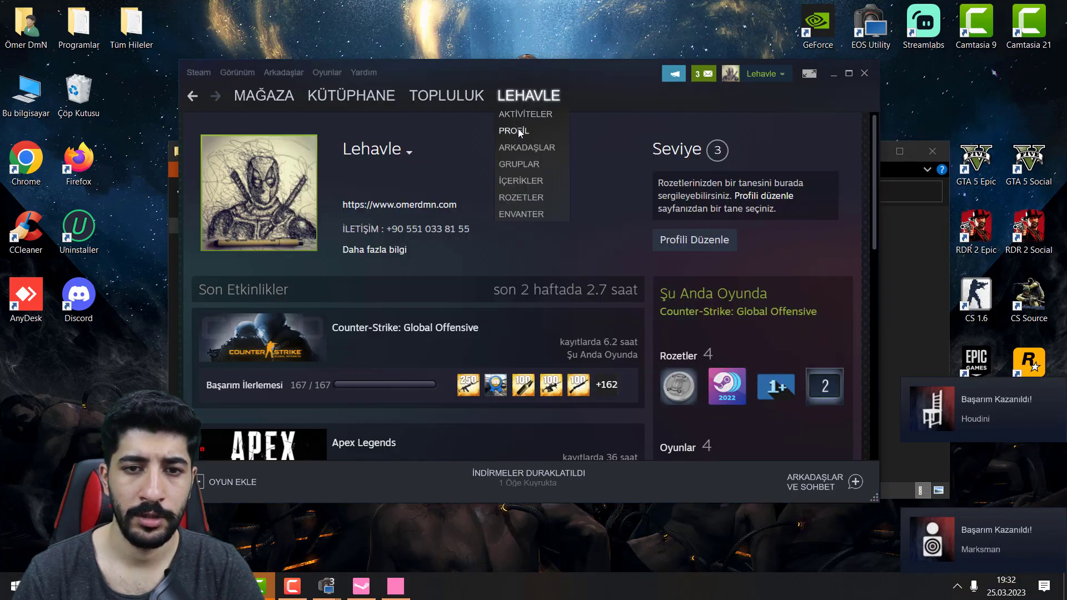
mouse_move(522, 100)
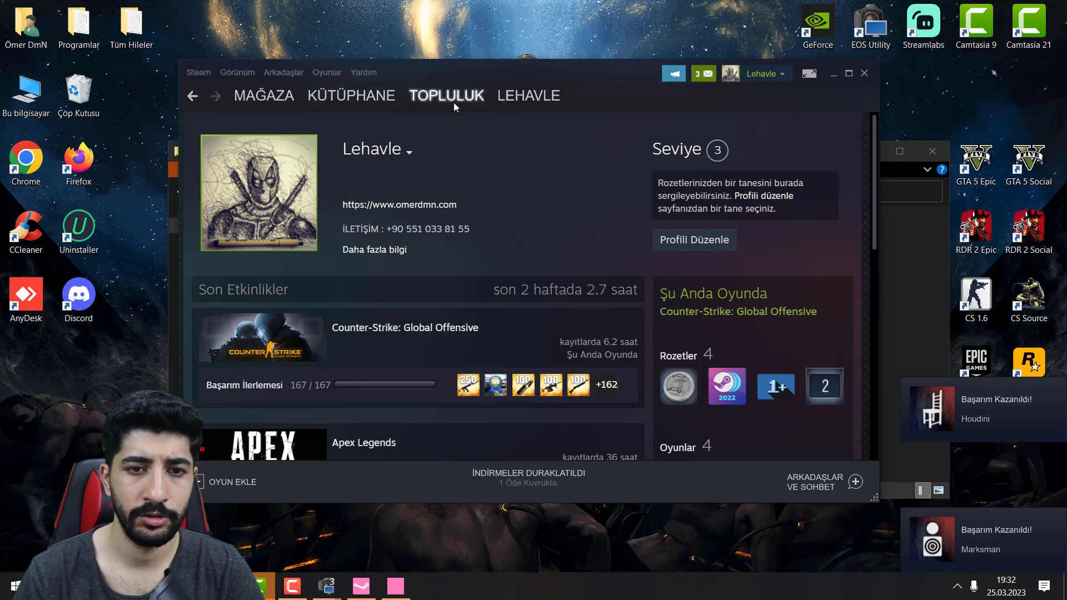
left_click(451, 99)
left_click(522, 131)
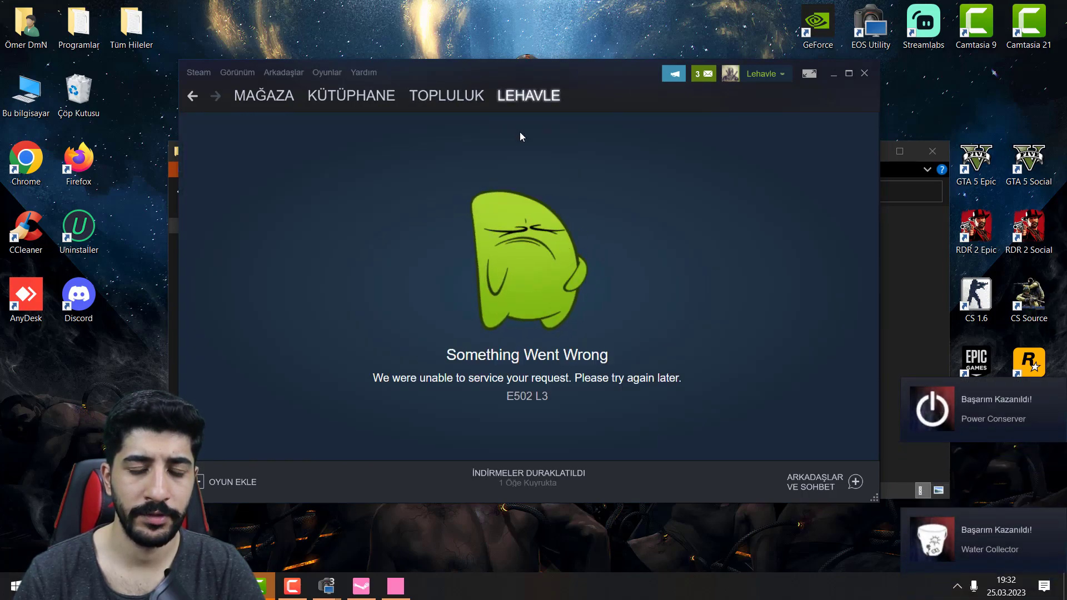
scroll(494, 287, "down", 2)
scroll(494, 288, "down", 1)
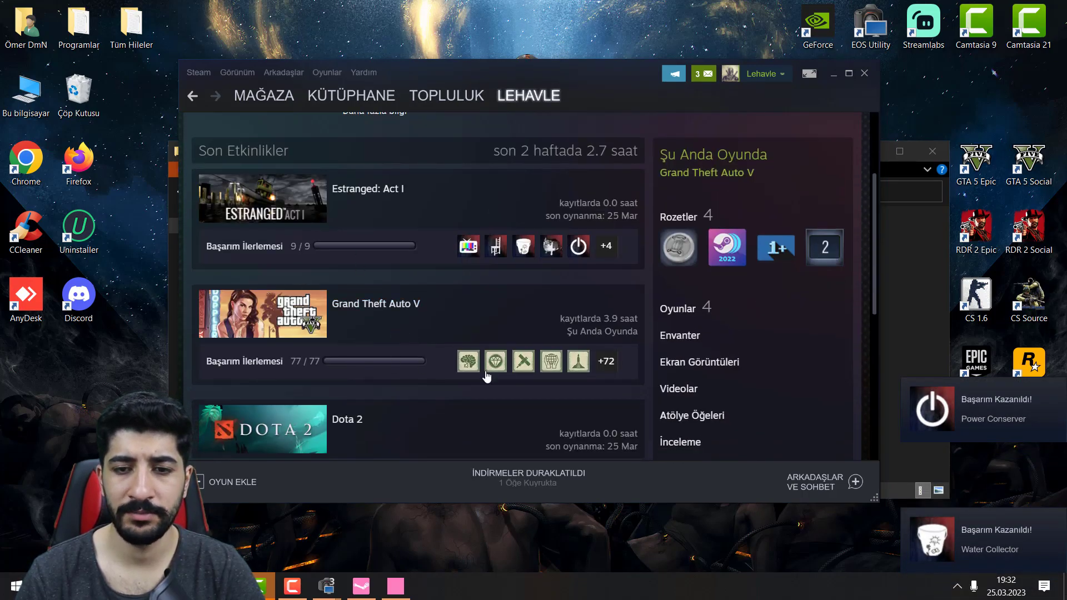
scroll(496, 336, "up", 2)
scroll(498, 325, "down", 2)
scroll(398, 341, "up", 2)
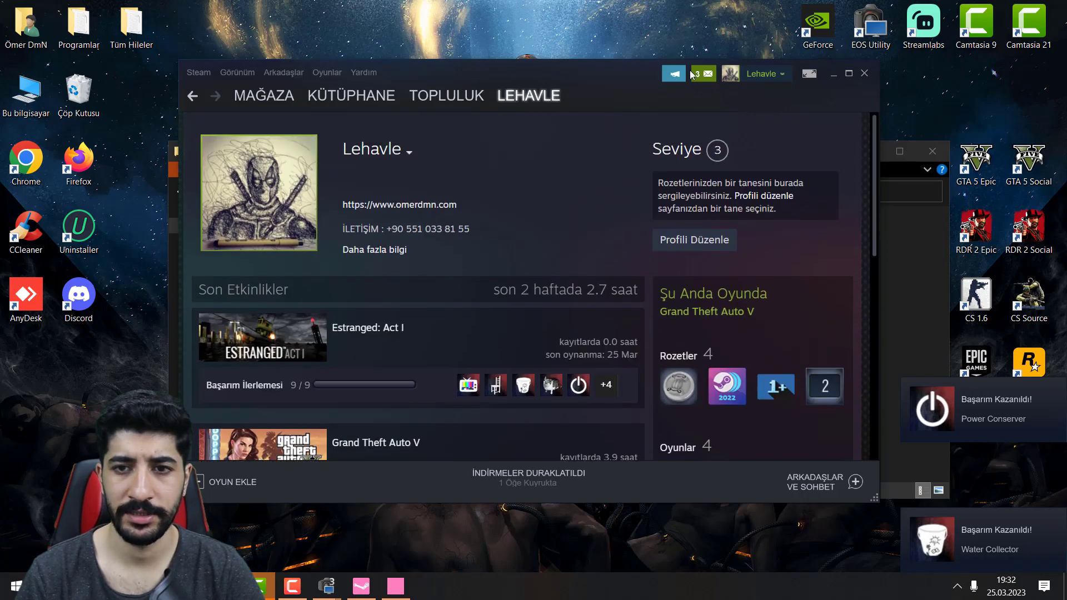
- View the new inventory items from the Steam notifications, look over the Counter-Strike: Global Offensive trading cards, and return to the profile
left_click(707, 74)
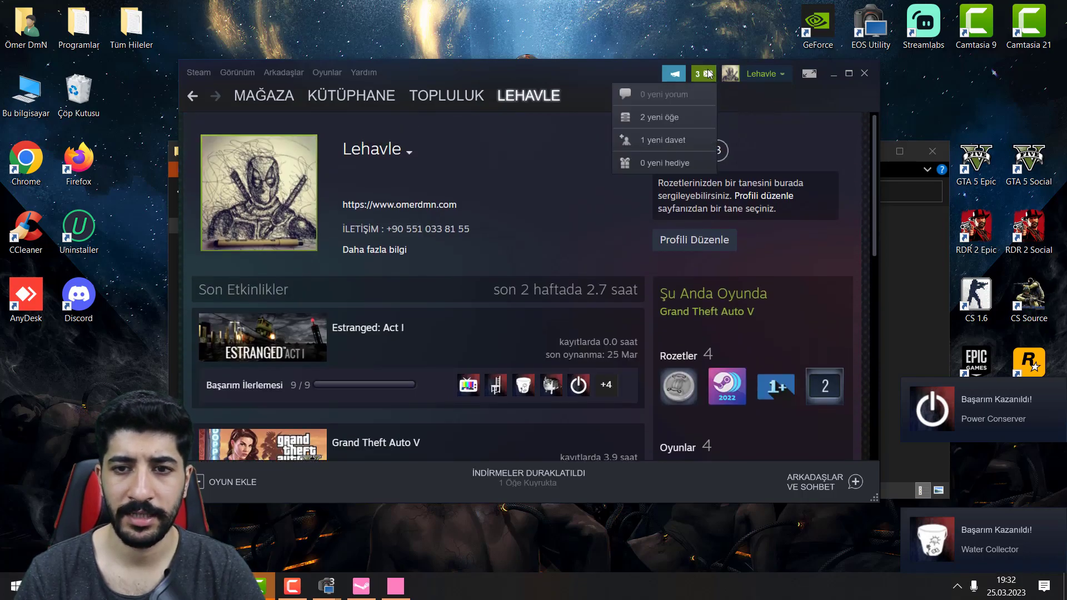
left_click(669, 118)
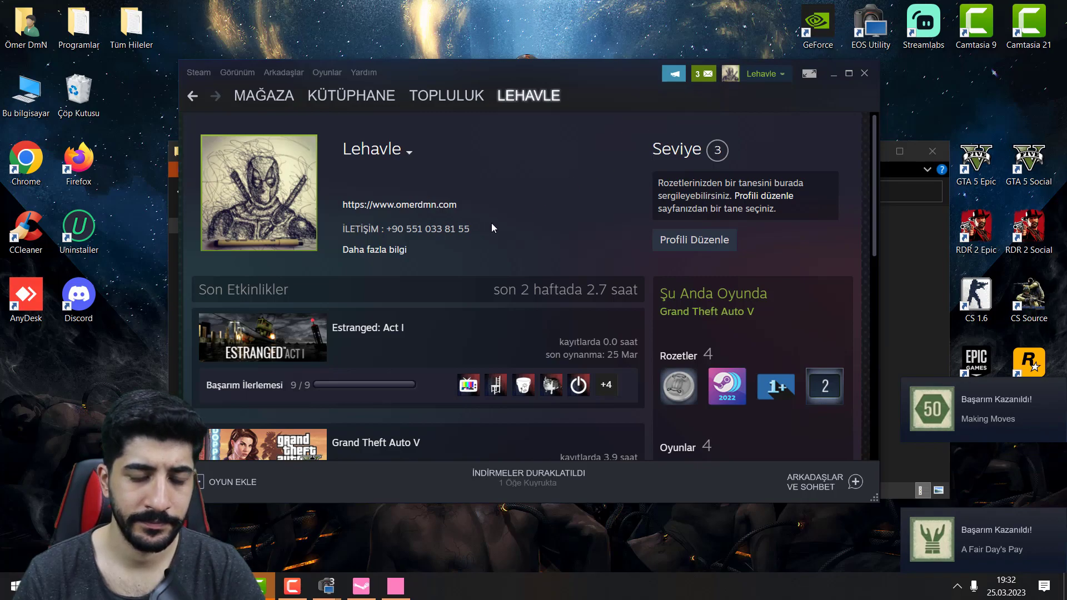
scroll(469, 275, "down", 5)
scroll(486, 331, "down", 3)
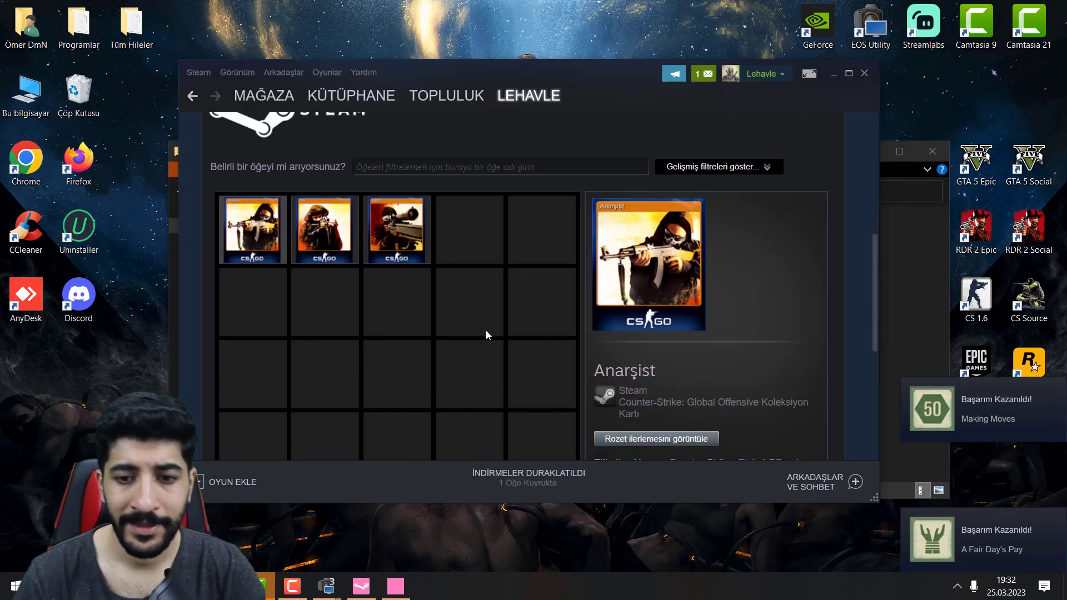
scroll(482, 329, "up", 2)
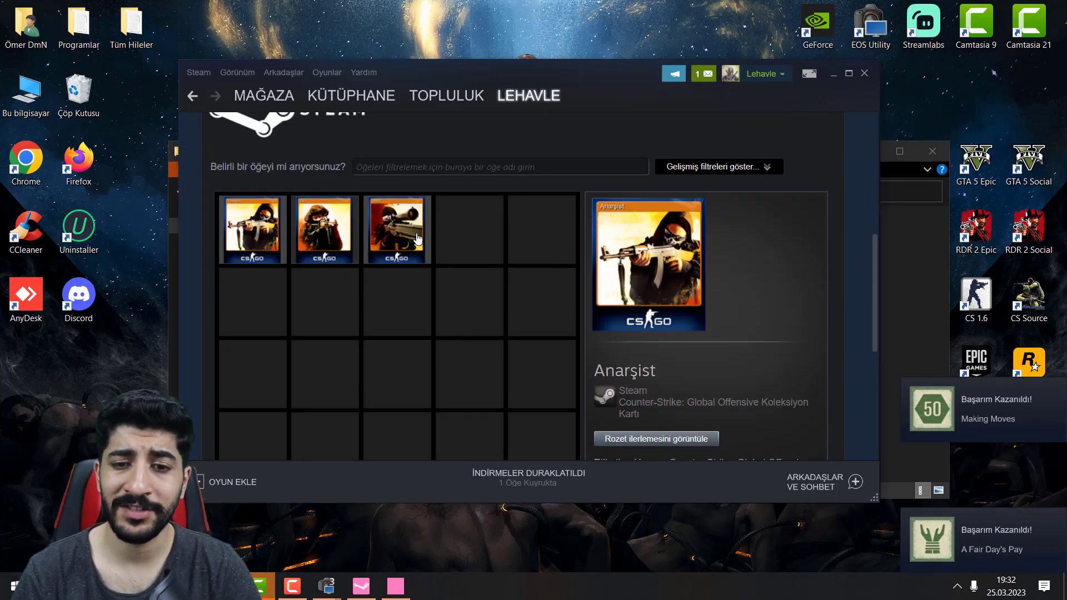
scroll(450, 292, "up", 3)
mouse_move(525, 99)
left_click(526, 131)
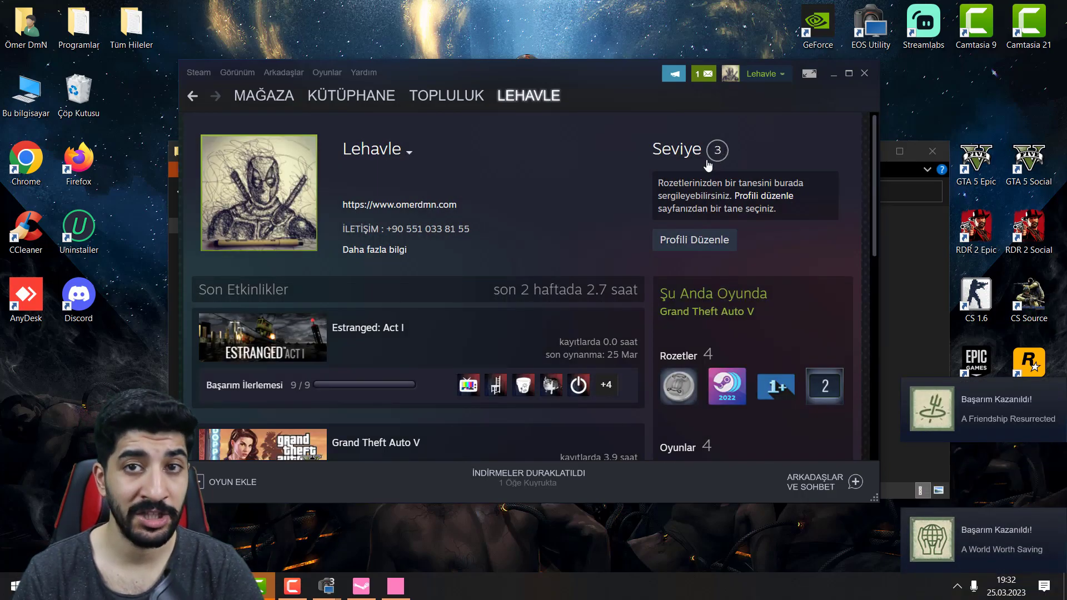
- Close the Grand Theft Auto V achievement window, and check whether Eternal Silence has any achievements to unlock
left_click(396, 585)
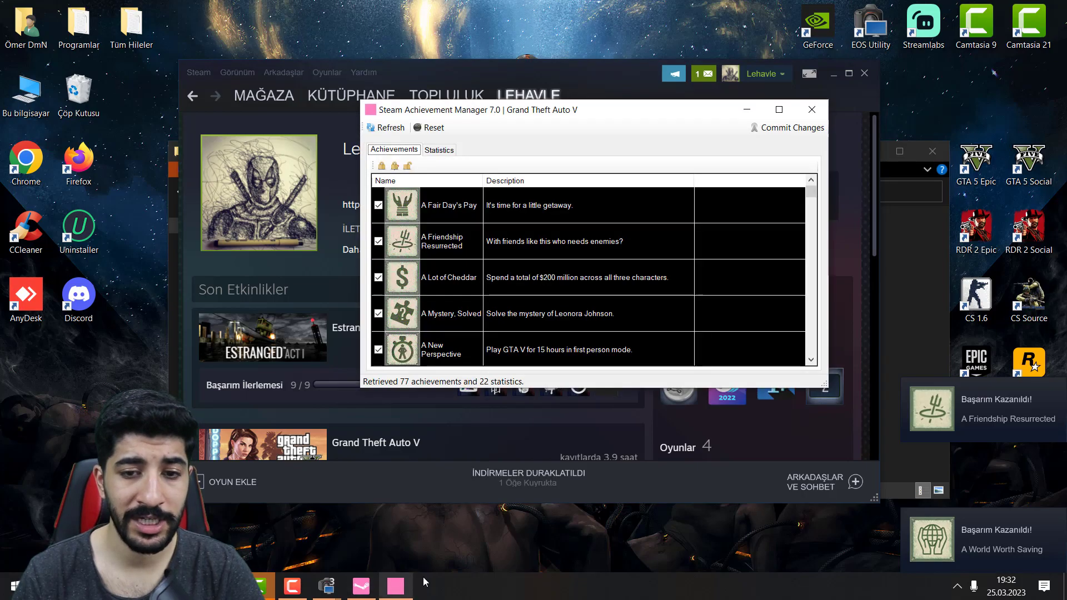
left_click(816, 110)
left_click(368, 583)
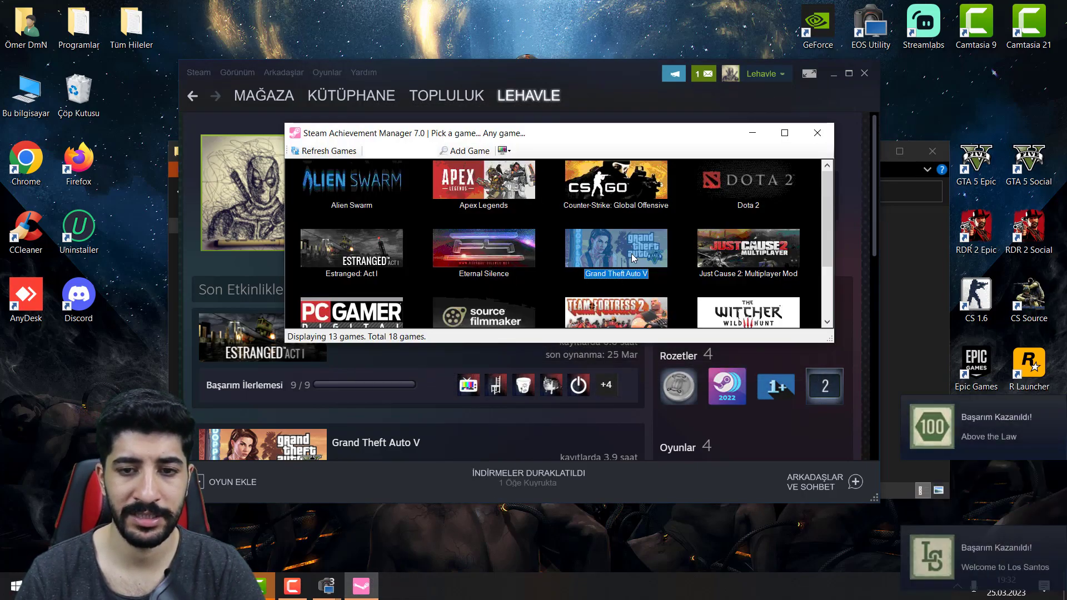
double_click(484, 248)
left_click_drag(245, 33, 494, 101)
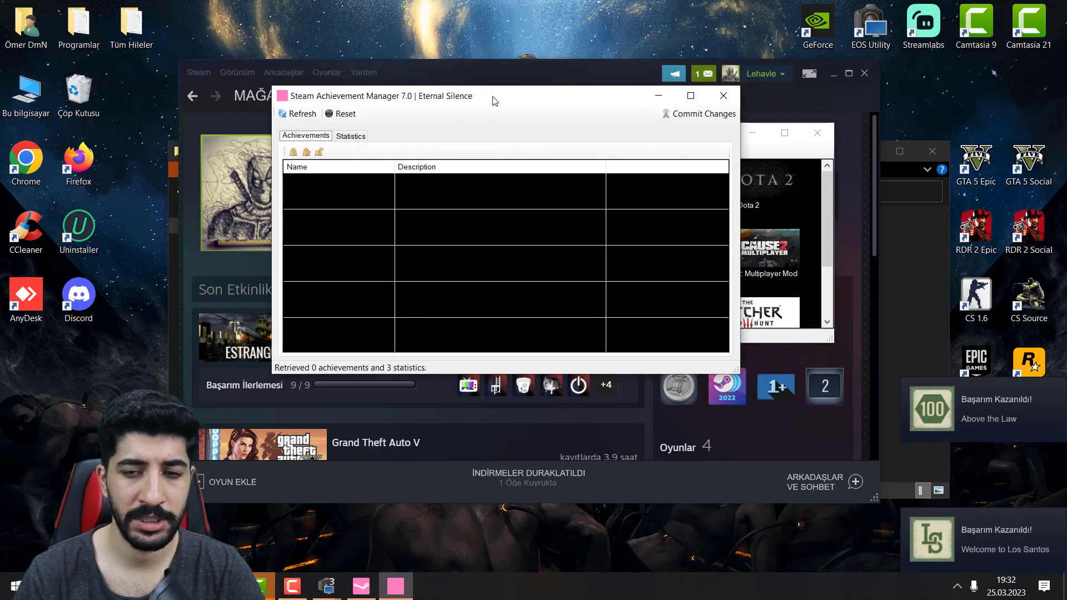
left_click(726, 94)
- Check Dota 2 again for achievements to unlock, and close its achievement window
double_click(763, 183)
left_click_drag(341, 51, 635, 101)
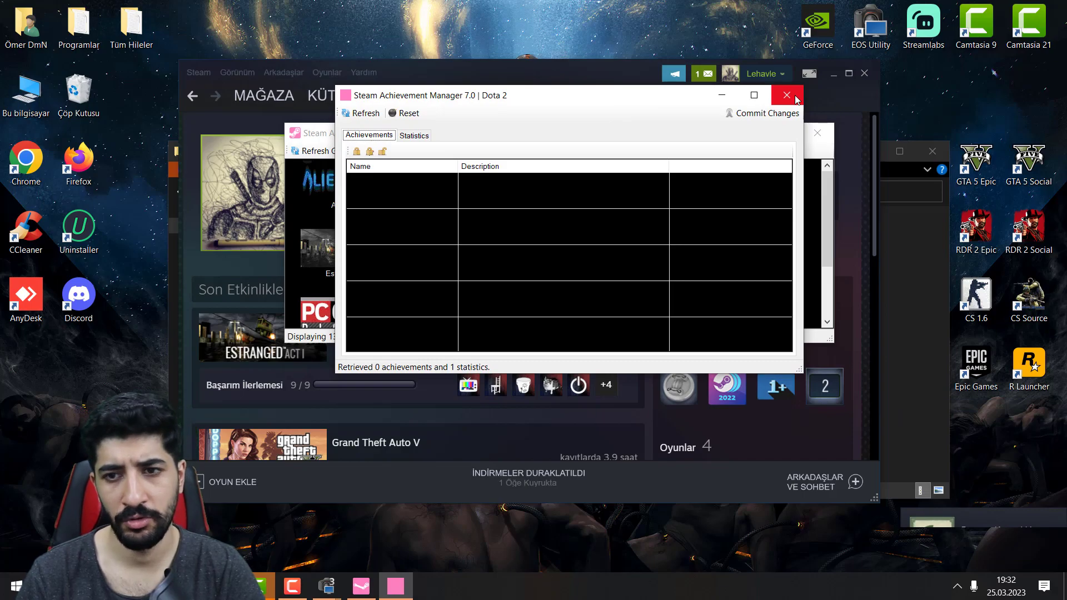
left_click(795, 95)
- Unlock all unprotected Just Cause 2: Multiplayer Mod achievements, commit the changes and close its achievement window
double_click(748, 250)
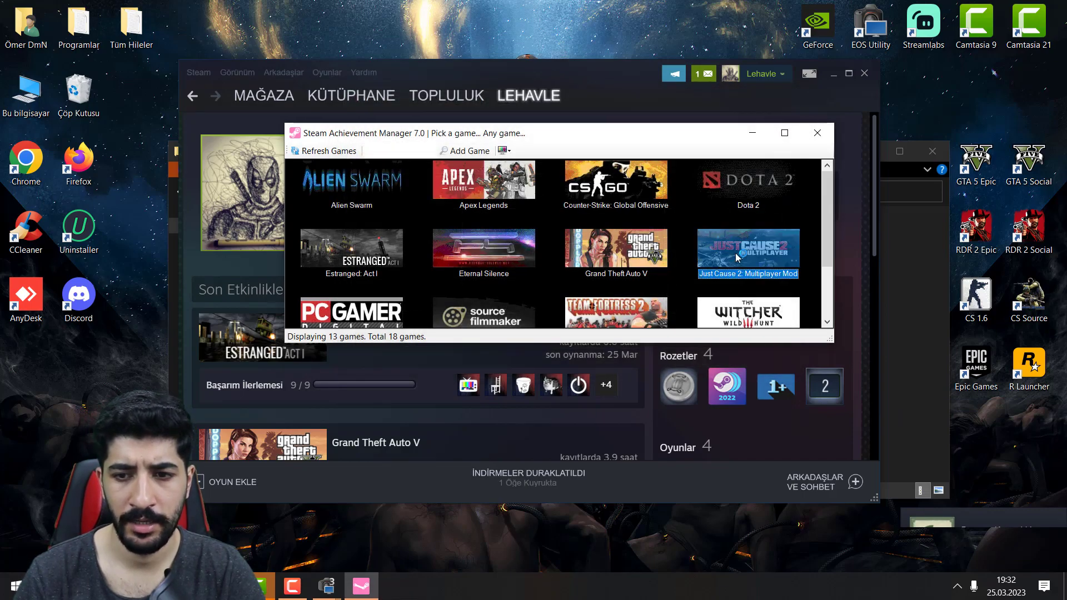
left_click_drag(303, 70, 591, 93)
left_click(392, 144)
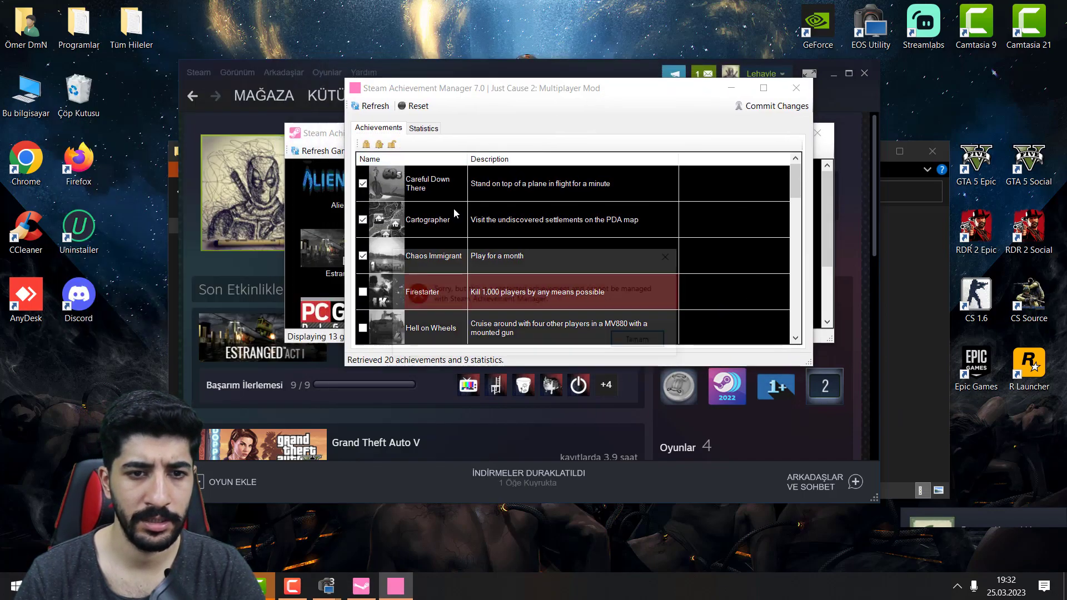
left_click(635, 341)
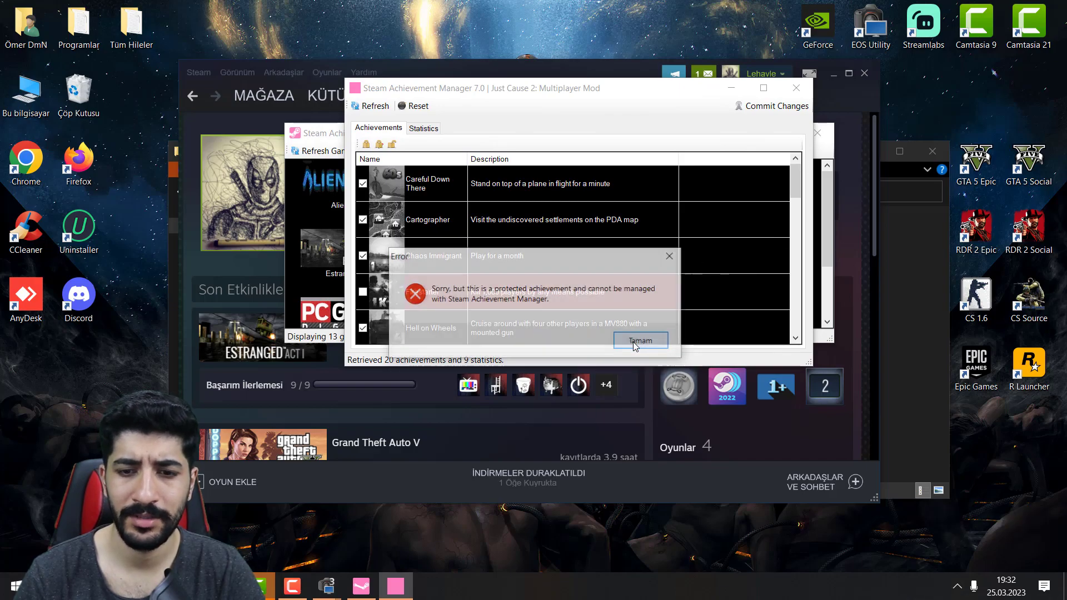
left_click(637, 341)
left_click(777, 106)
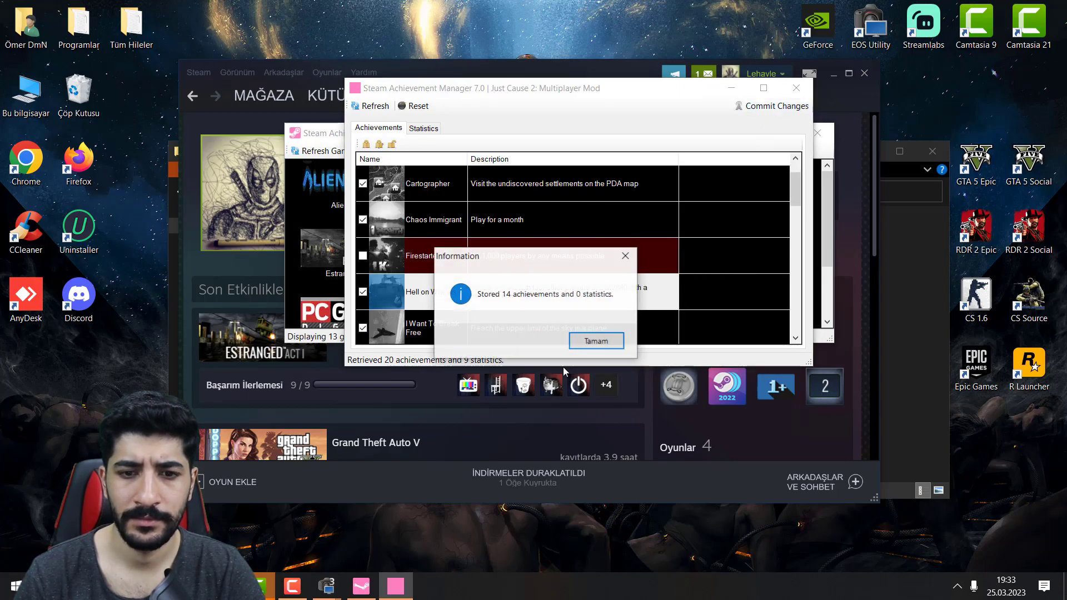
left_click(610, 343)
left_click(796, 88)
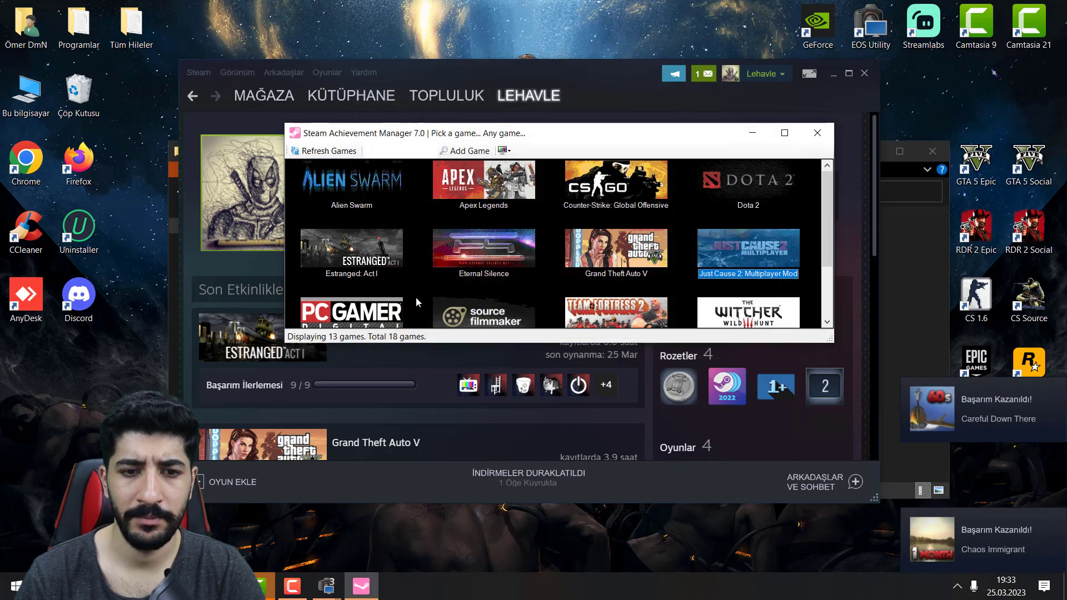
- Unlock all PC Gamer achievements, commit the changes and close its achievement window
double_click(366, 249)
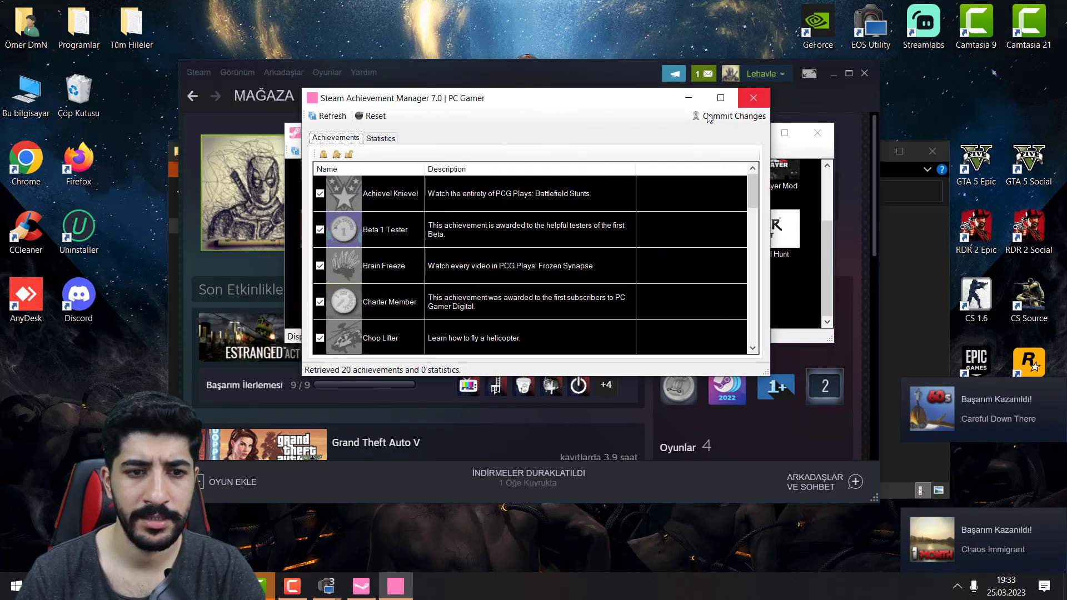
left_click(725, 115)
key("Return")
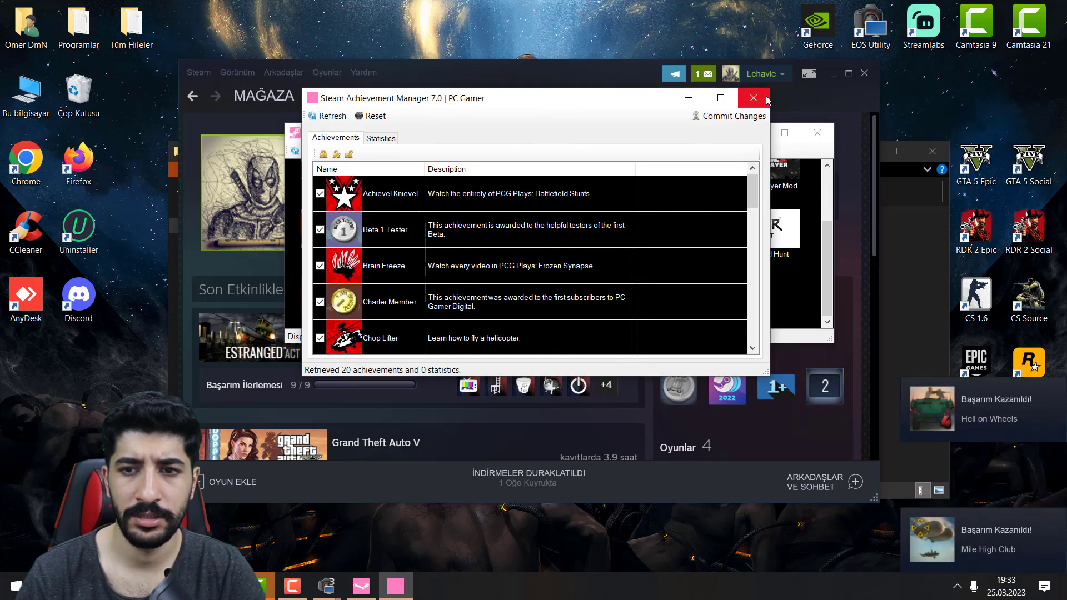
left_click(754, 98)
- Check whether Source Filmmaker has any achievements to unlock, and close its achievement window
double_click(505, 236)
left_click_drag(361, 106, 568, 128)
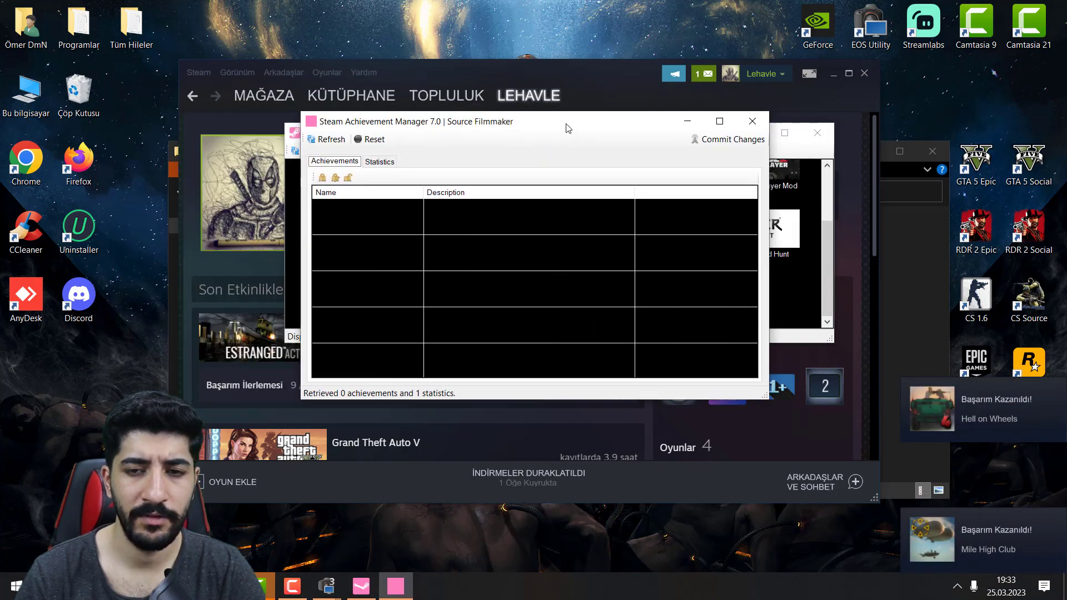
left_click(753, 121)
- Unlock all Team Fortress 2 achievements, commit the changes and close its achievement window
double_click(615, 227)
left_click_drag(424, 106, 668, 90)
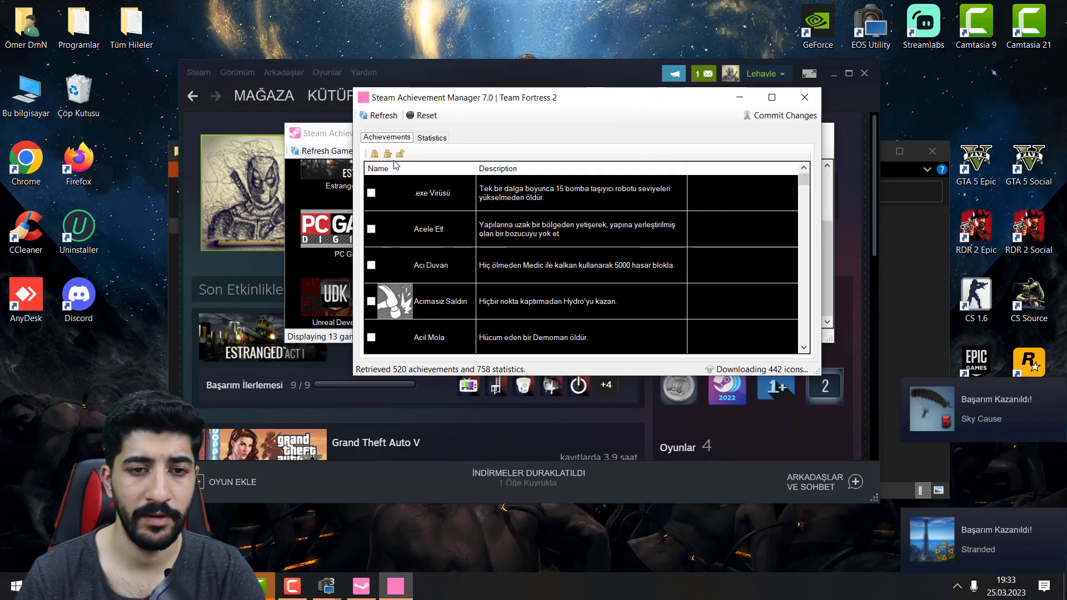
left_click(781, 115)
left_click(599, 340)
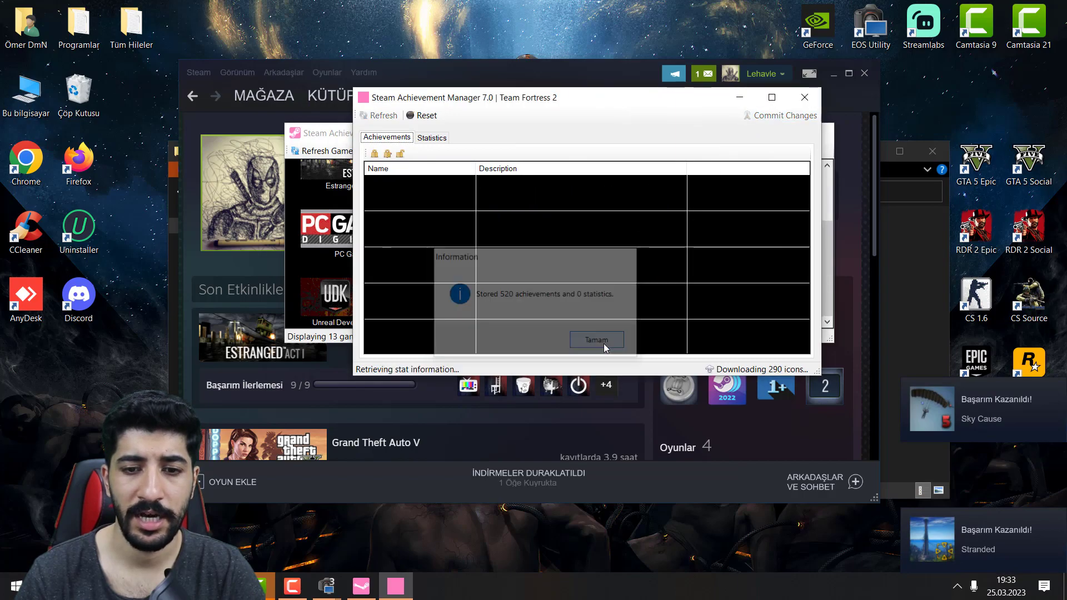
left_click(811, 97)
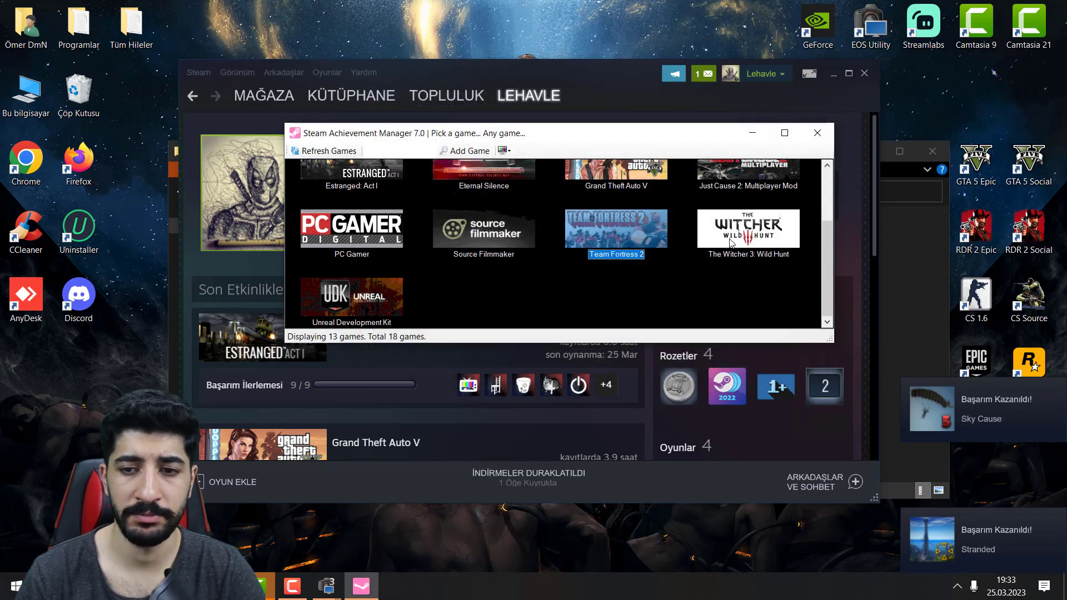
- Unlock all The Witcher 3: Wild Hunt achievements, commit the changes and close its achievement window
left_click(729, 239)
double_click(730, 238)
left_click_drag(317, 142, 539, 128)
left_click(400, 175)
left_click(781, 136)
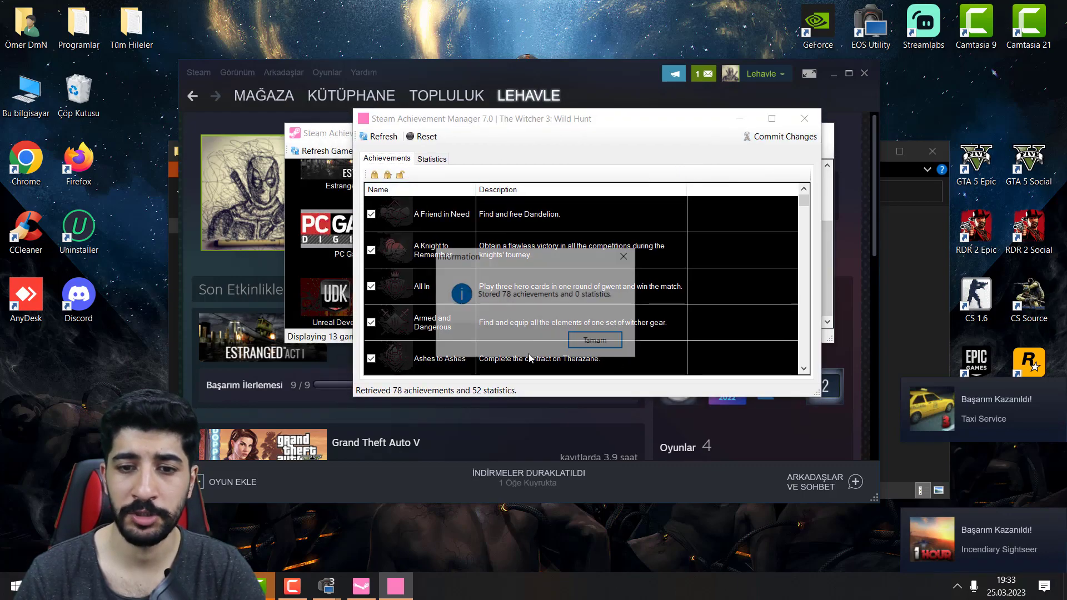
left_click(590, 341)
left_click(804, 119)
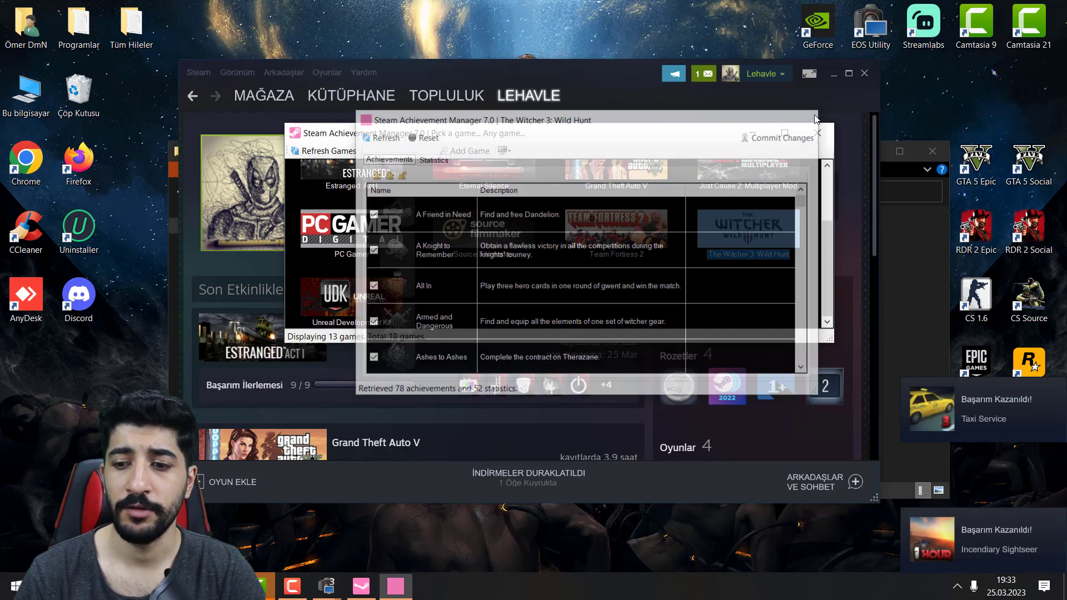
- Unlock all Unreal Development Kit achievements, commit the changes and close Steam Achievement Manager completely
double_click(352, 297)
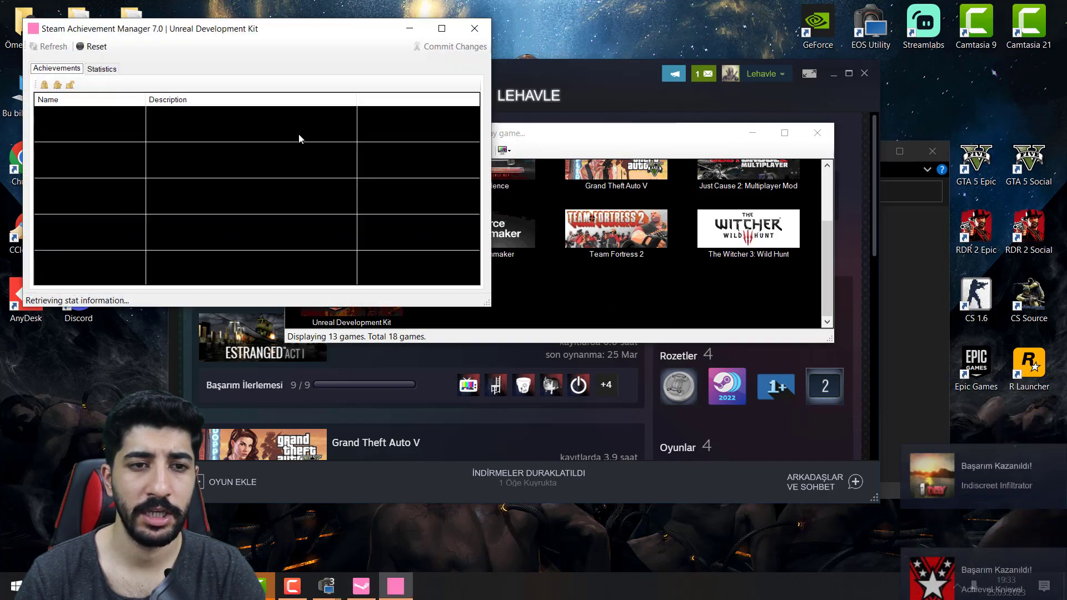
left_click_drag(280, 38, 578, 79)
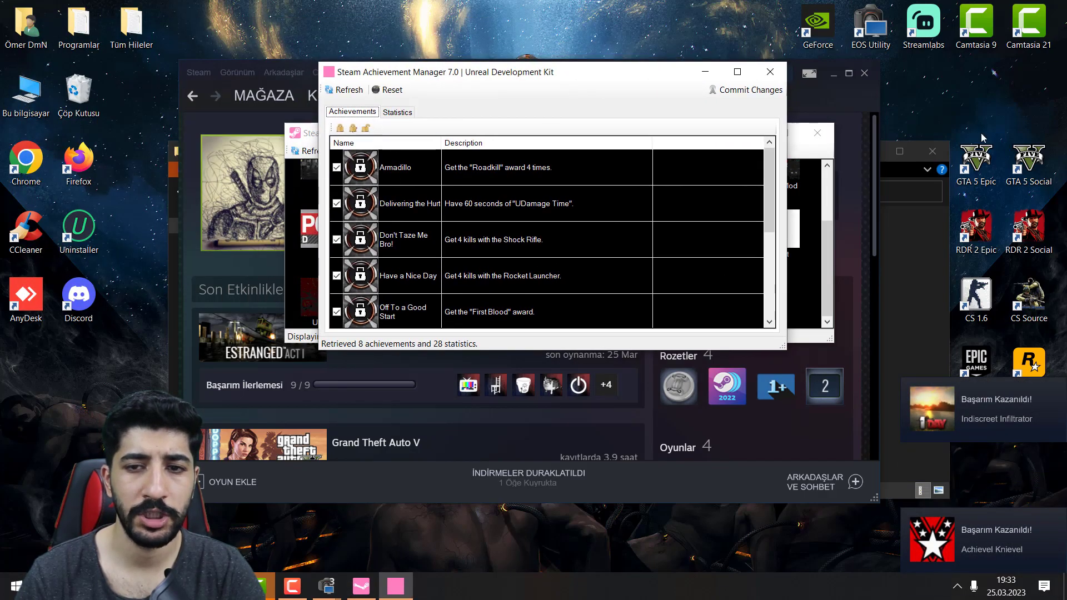
left_click(749, 90)
left_click(614, 343)
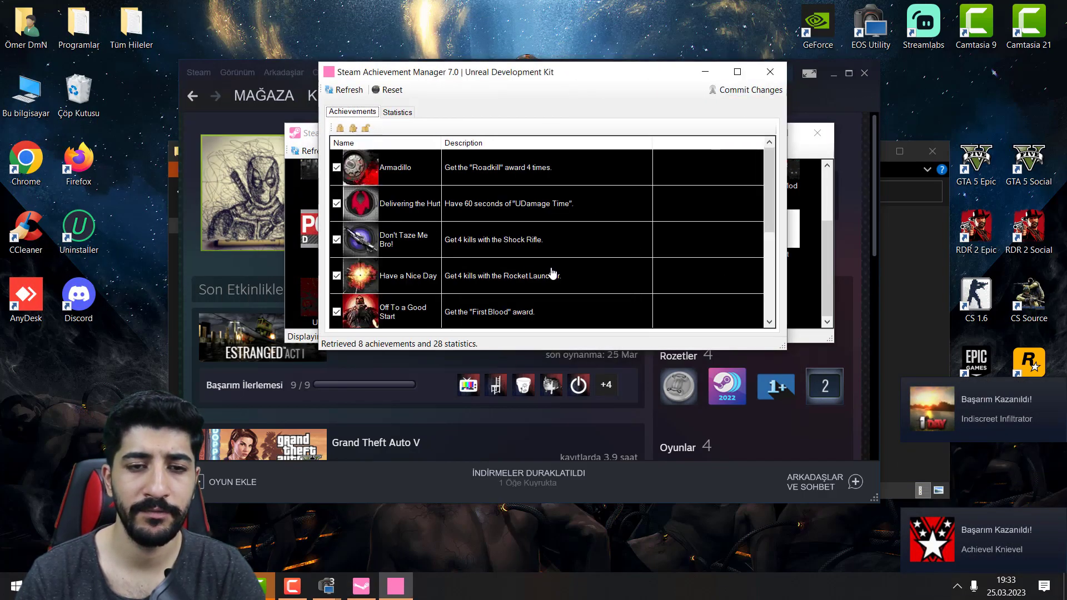
left_click(778, 71)
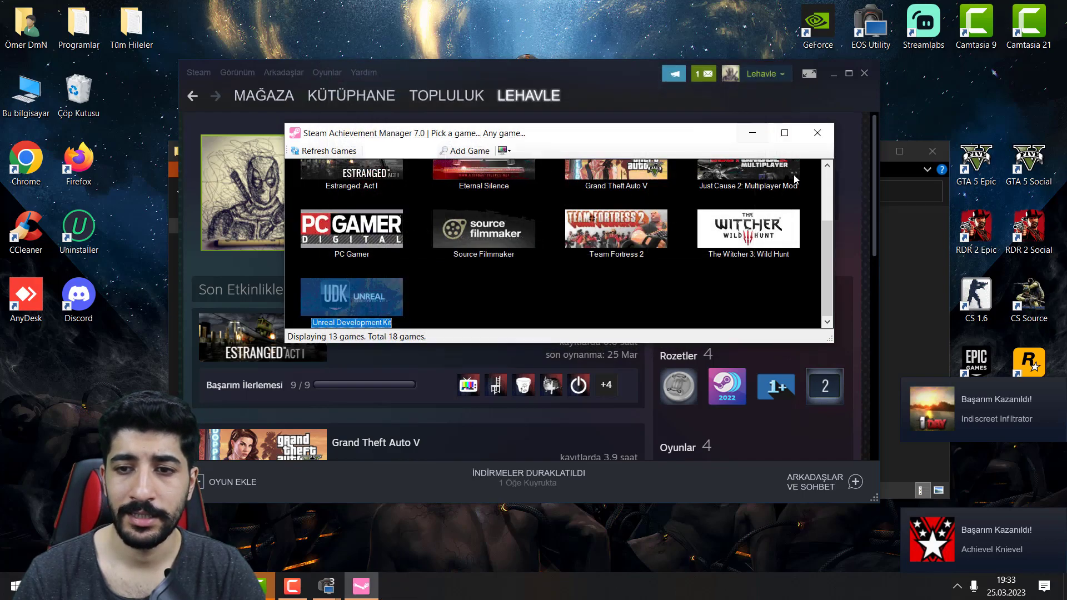
left_click(817, 133)
- Reload the Steam profile and check the achievement progress and playtime of Unreal Development Kit, The Witcher 3: Wild Hunt and Team Fortress 2
mouse_move(528, 96)
left_click(520, 129)
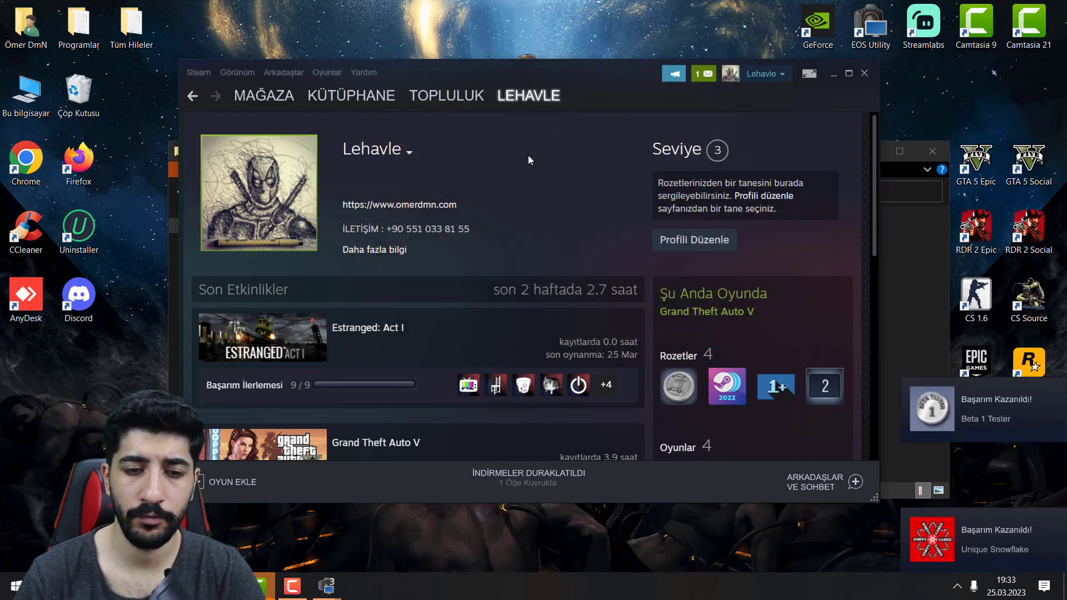
left_click(446, 95)
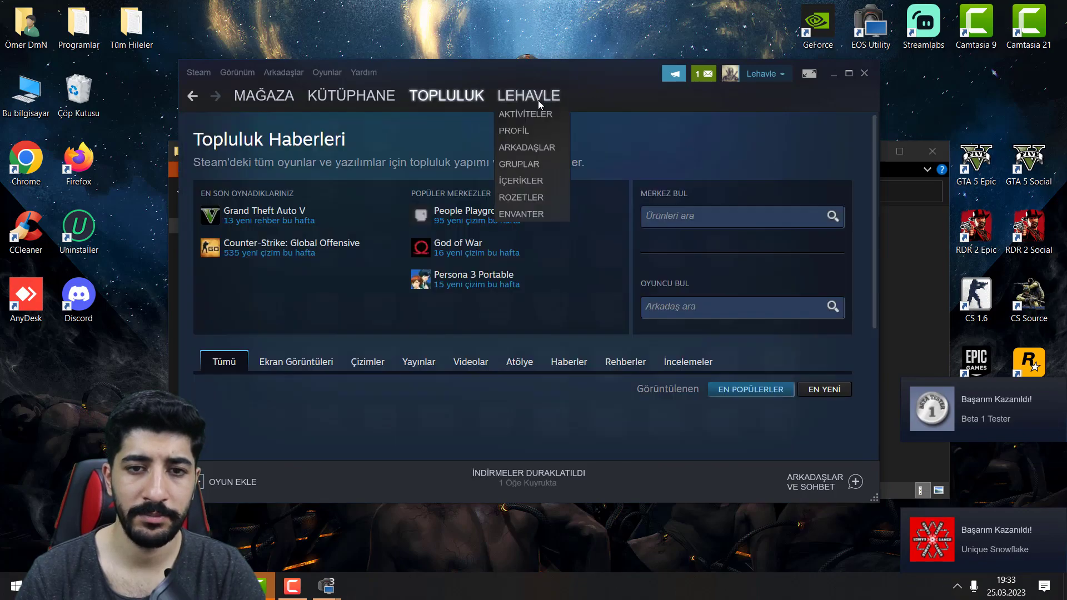
left_click(522, 130)
scroll(506, 304, "down", 3)
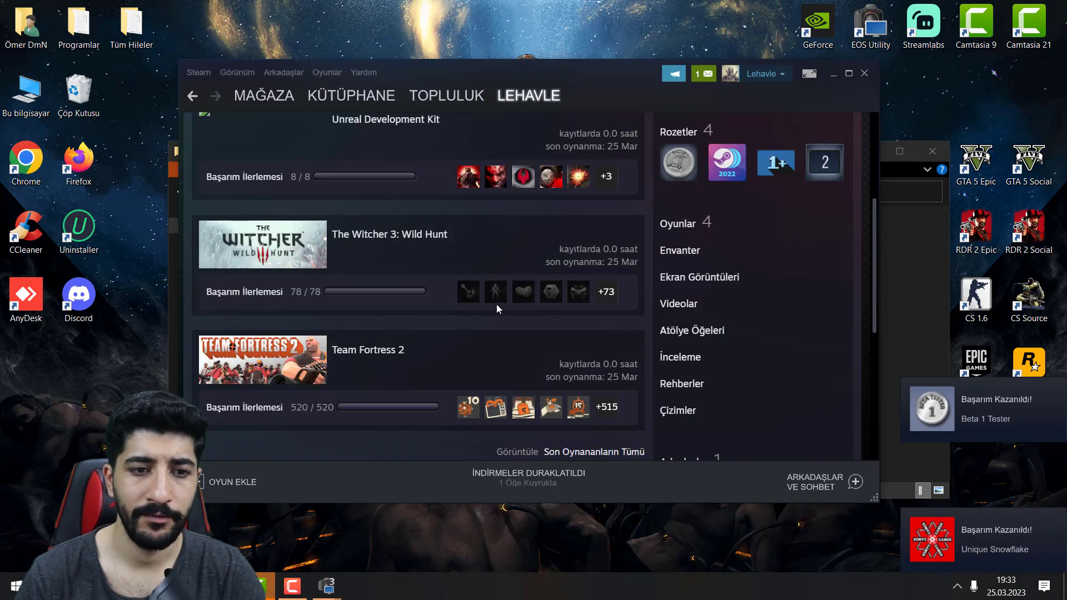
scroll(404, 309, "up", 1)
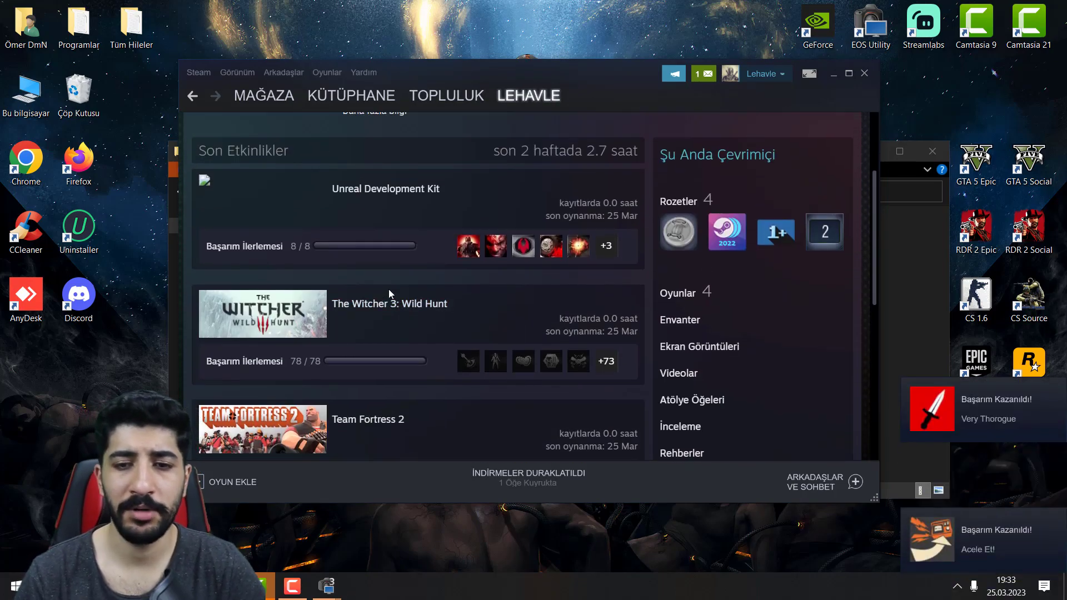
left_click_drag(634, 203, 570, 213)
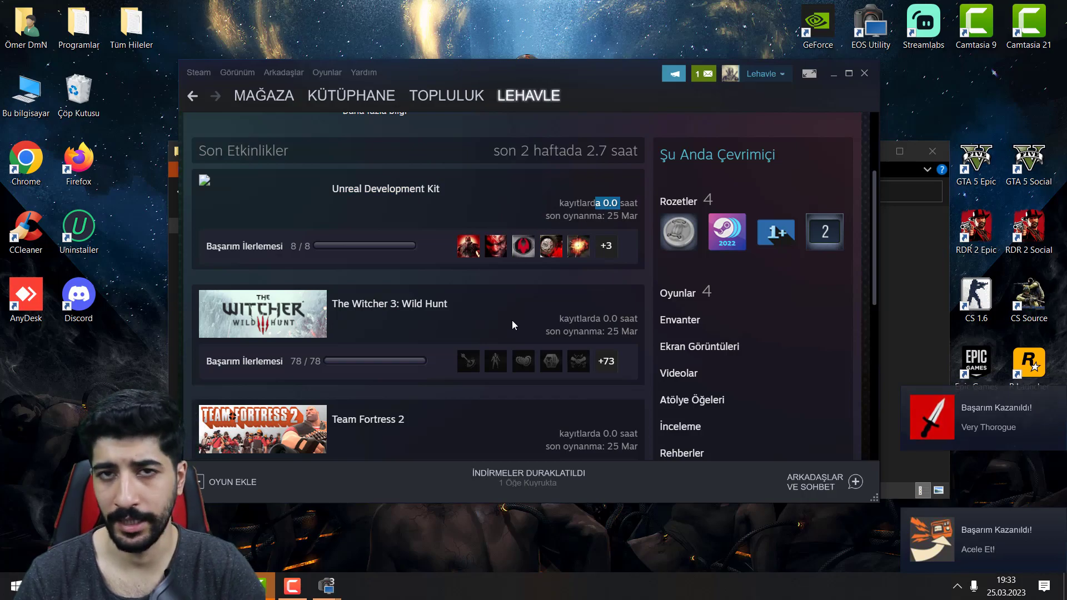
scroll(511, 320, "down", 1)
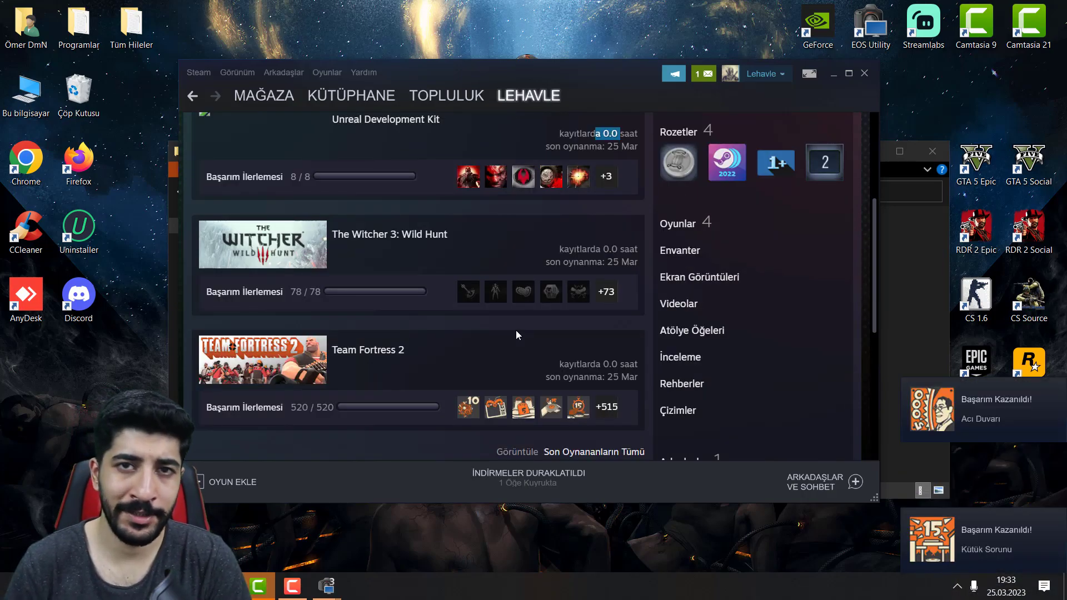